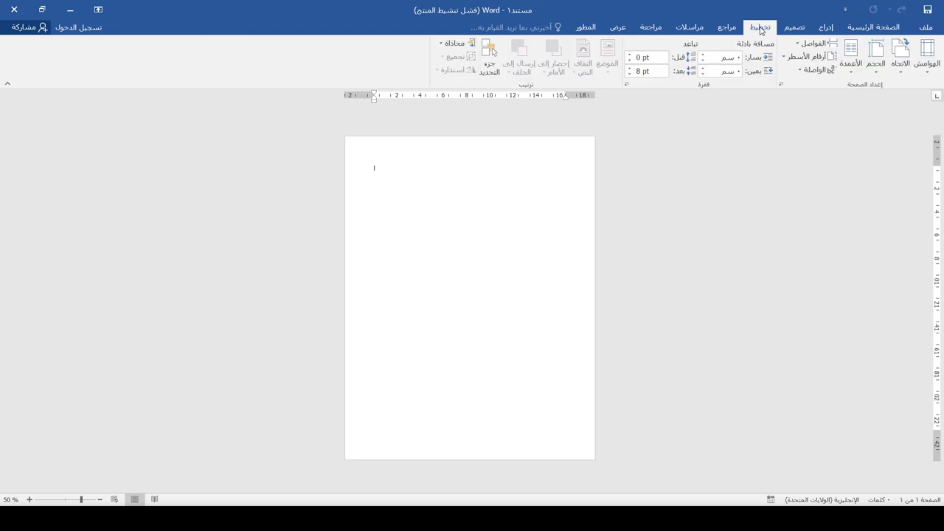
Set the paper size to A4 and insert the dark textured background picture
click(876, 63)
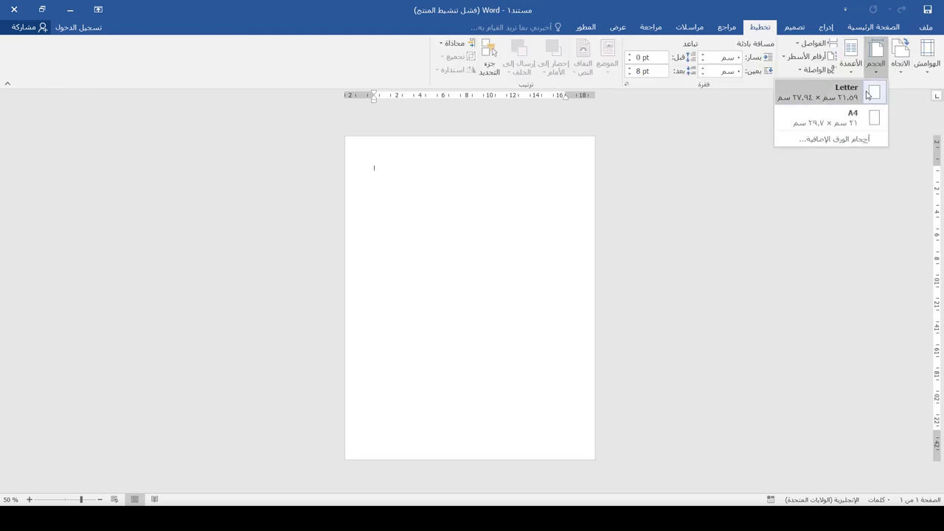
click(854, 120)
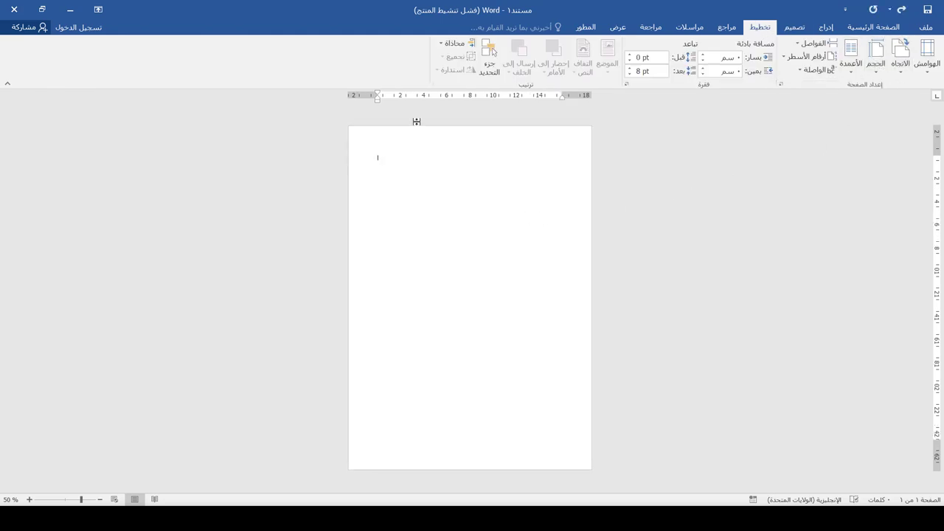
click(822, 28)
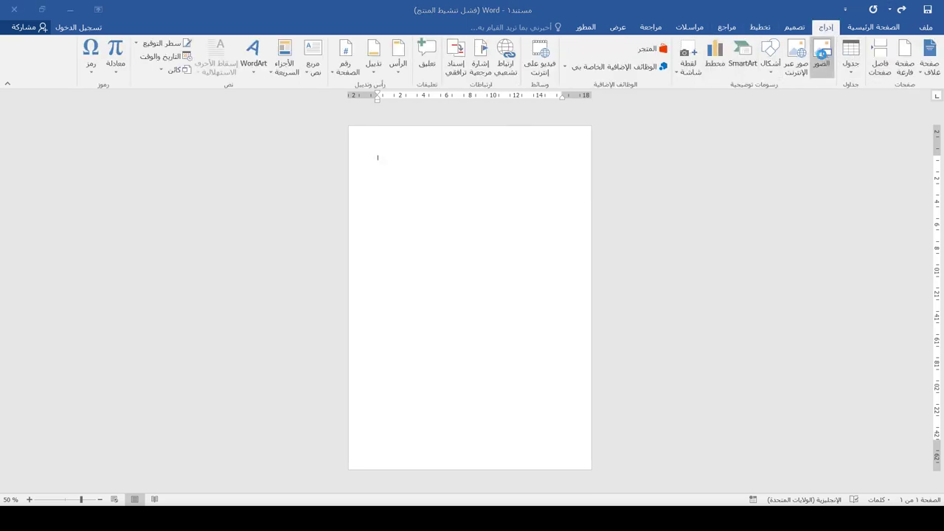
key(ctrl+v)
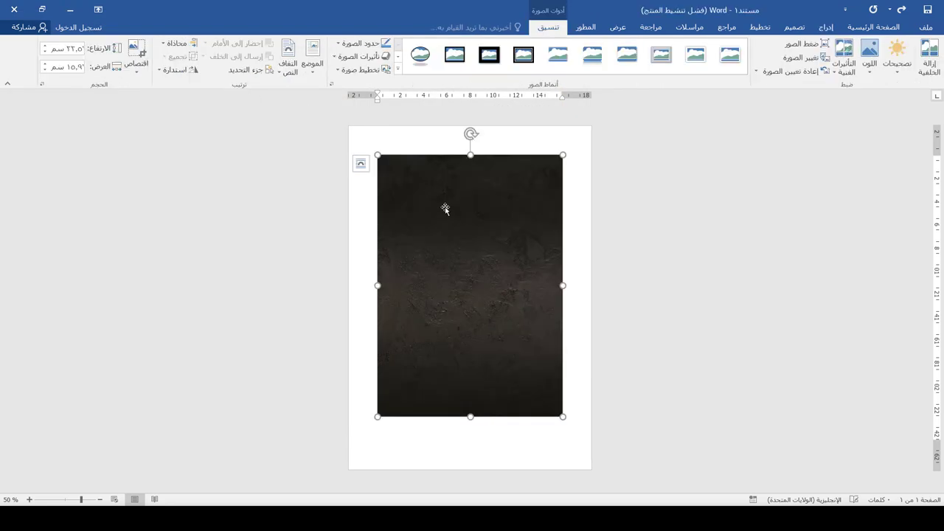
Set the dark picture's text wrapping to behind text, then move and enlarge it to cover the whole page
right_click(445, 208)
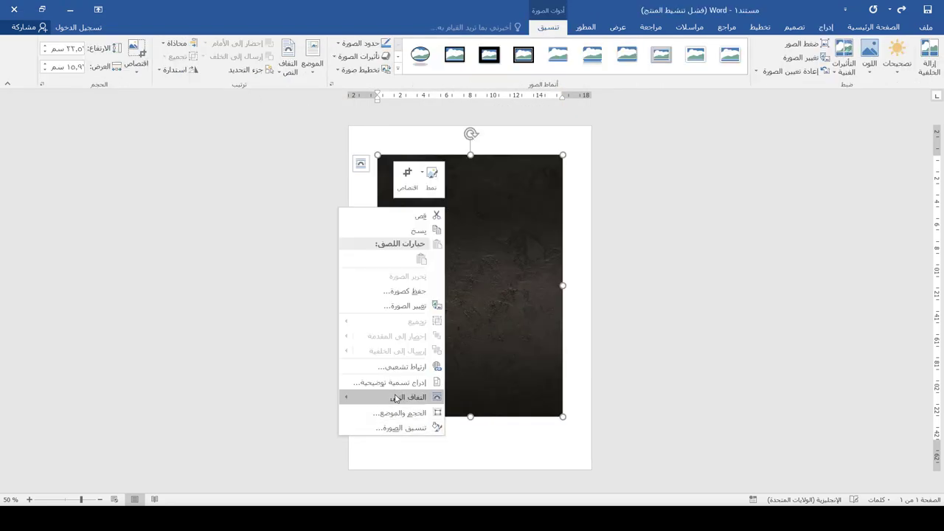
mouse_move(396, 399)
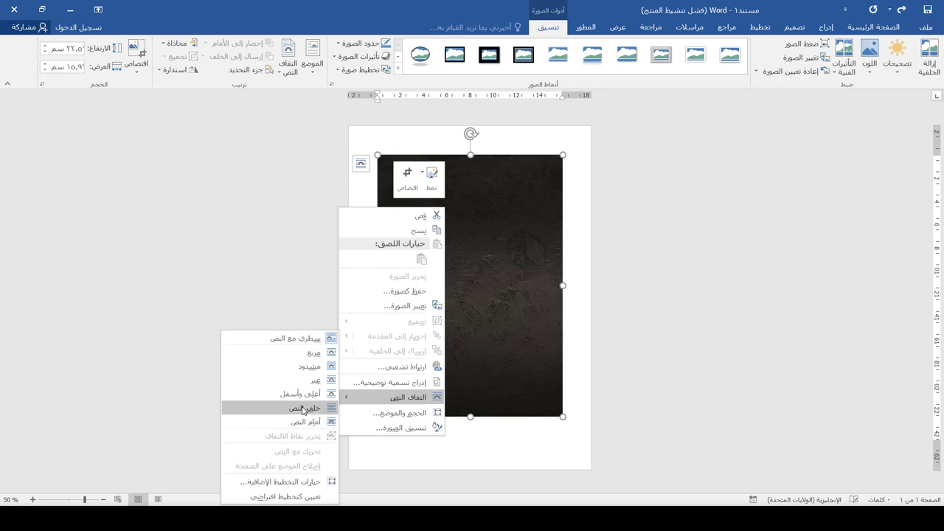
click(304, 408)
drag(512, 175, 536, 143)
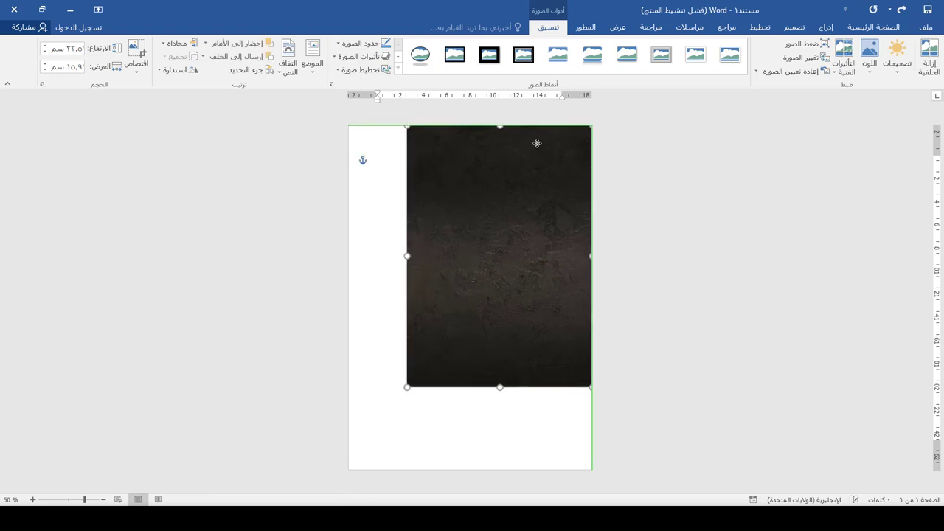
drag(407, 387, 362, 470)
click(154, 213)
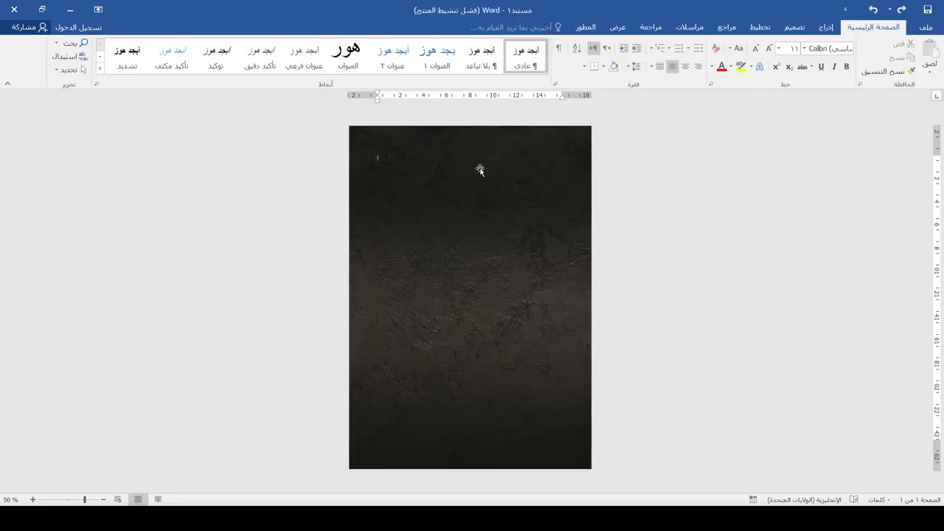
key(ctrl+a)
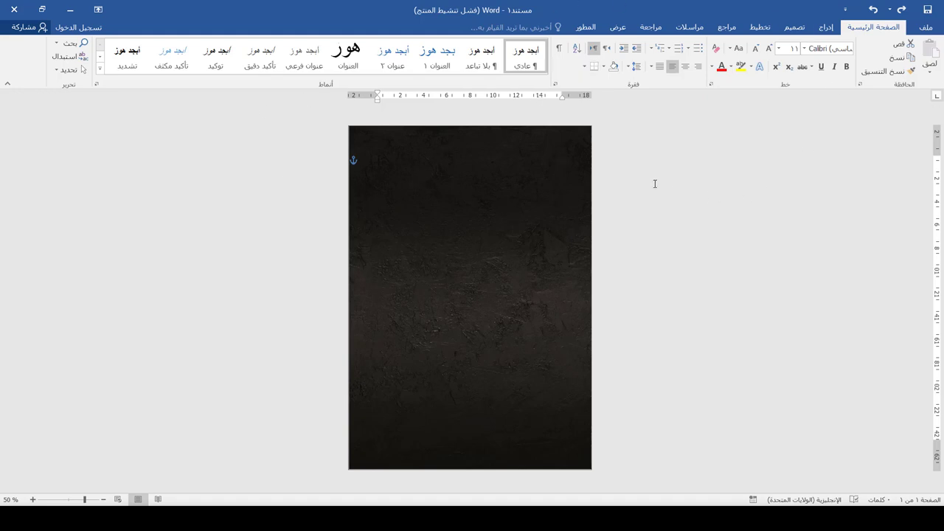
click(388, 161)
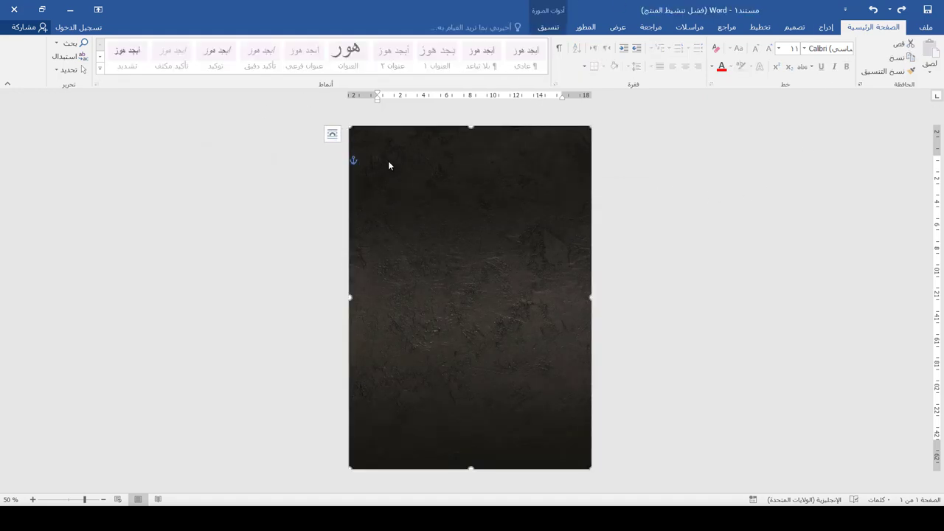
click(691, 180)
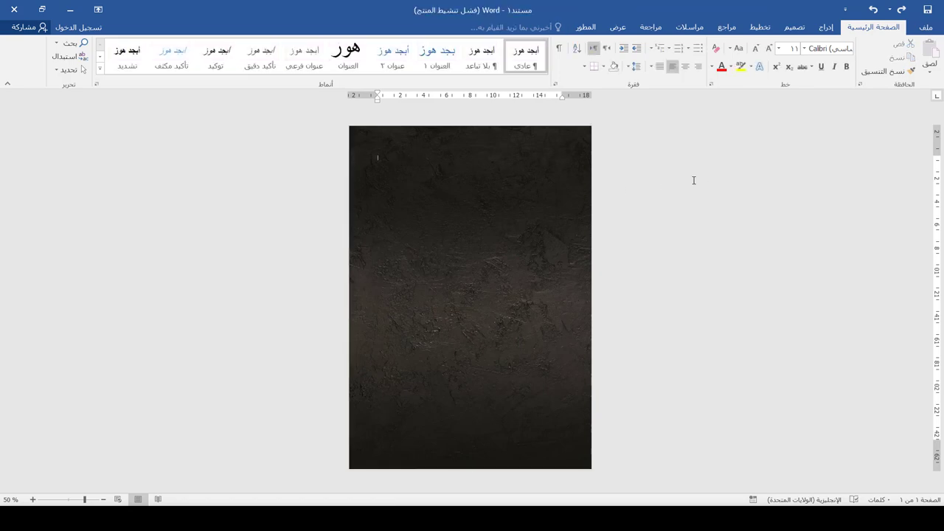
Insert the picture 2.png of the grilled meat and set its text wrapping to in front of text
click(826, 27)
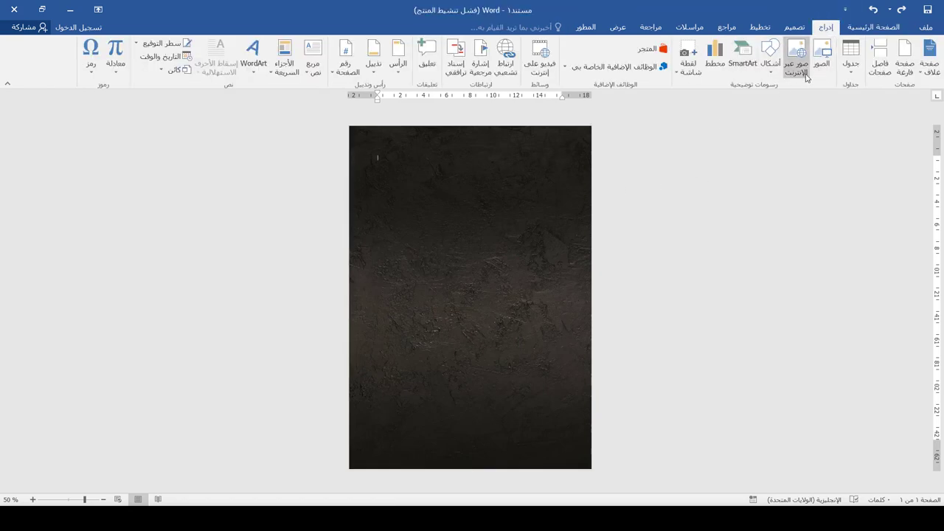
click(823, 67)
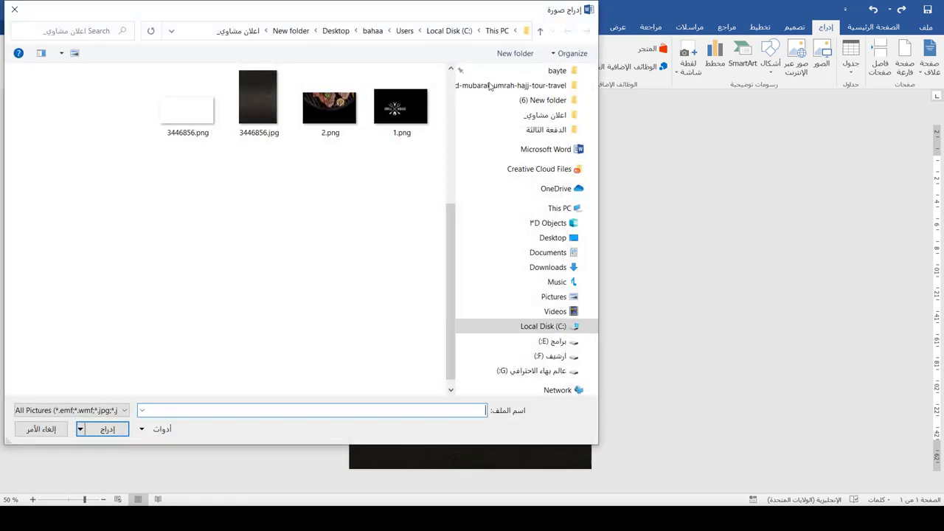
double_click(332, 98)
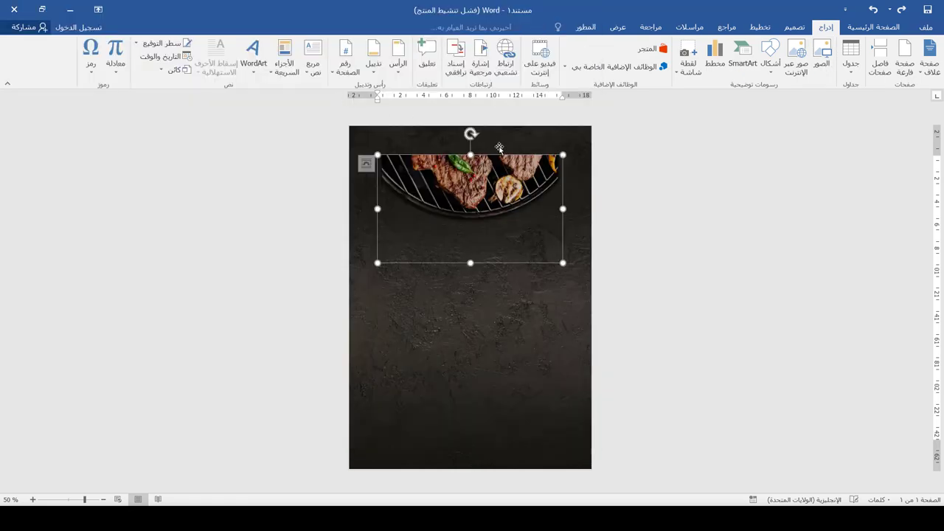
right_click(509, 182)
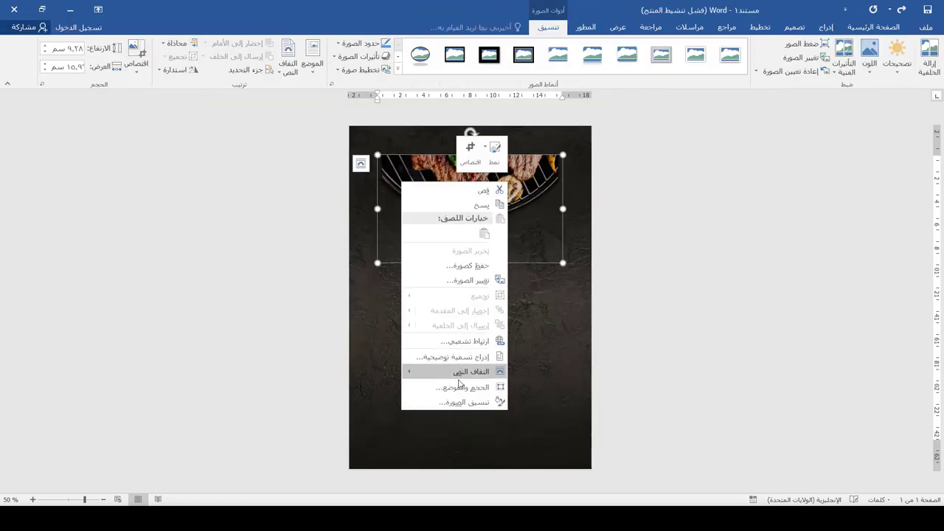
mouse_move(415, 372)
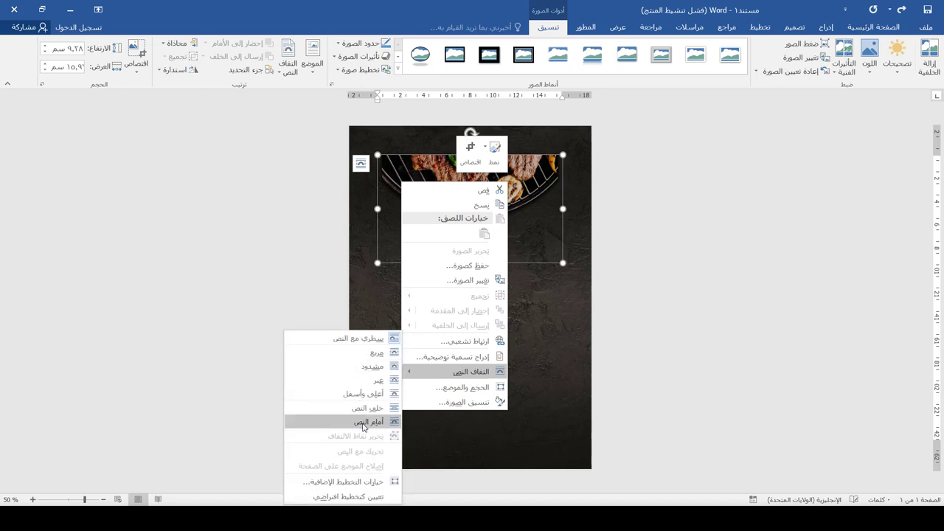
click(369, 422)
Move the grill picture to the page's top edge and enlarge it to span the page width, about 22 cm wide
drag(538, 172, 568, 143)
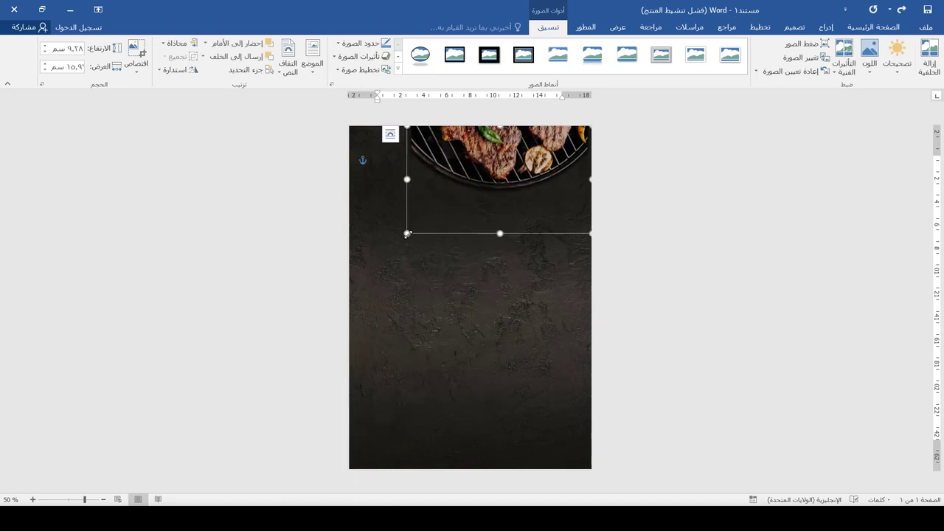
drag(405, 232, 339, 263)
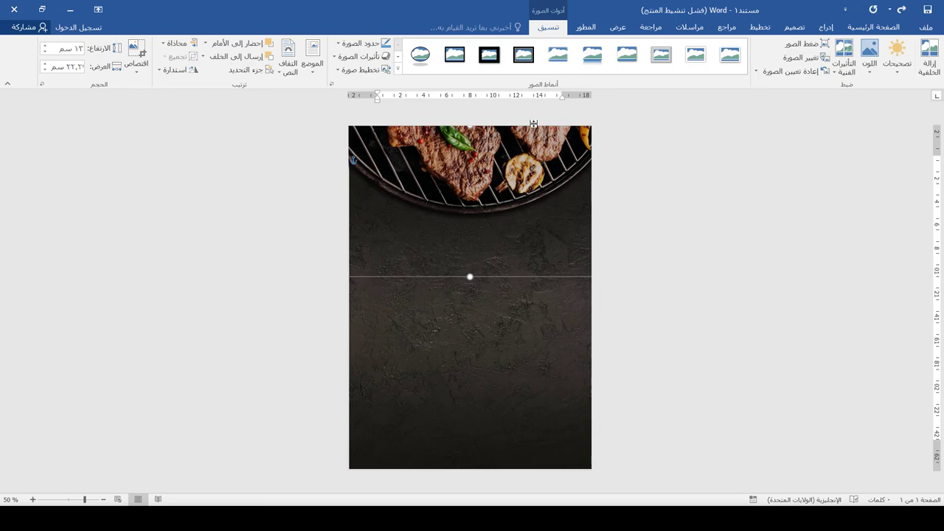
click(488, 255)
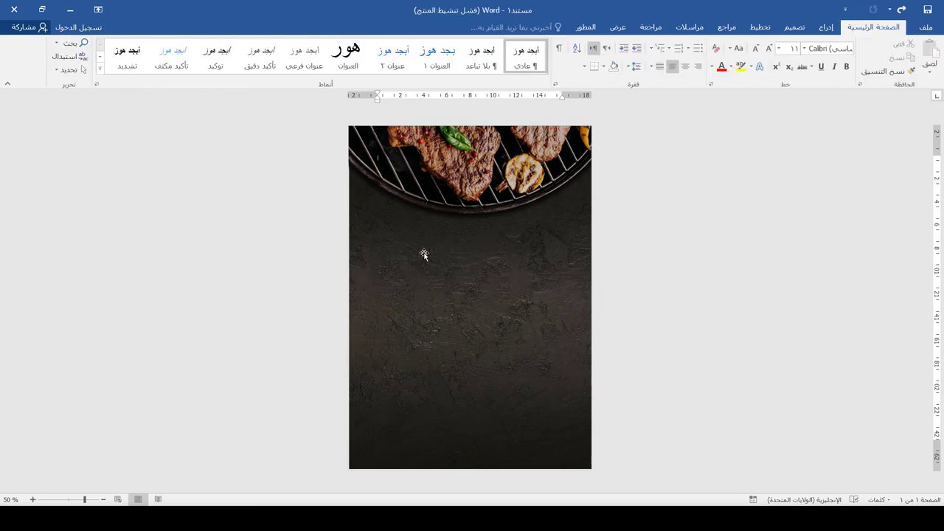
Draw a text box about 19.8 cm wide and 3.05 cm high below the grill and centre it across the page
click(826, 26)
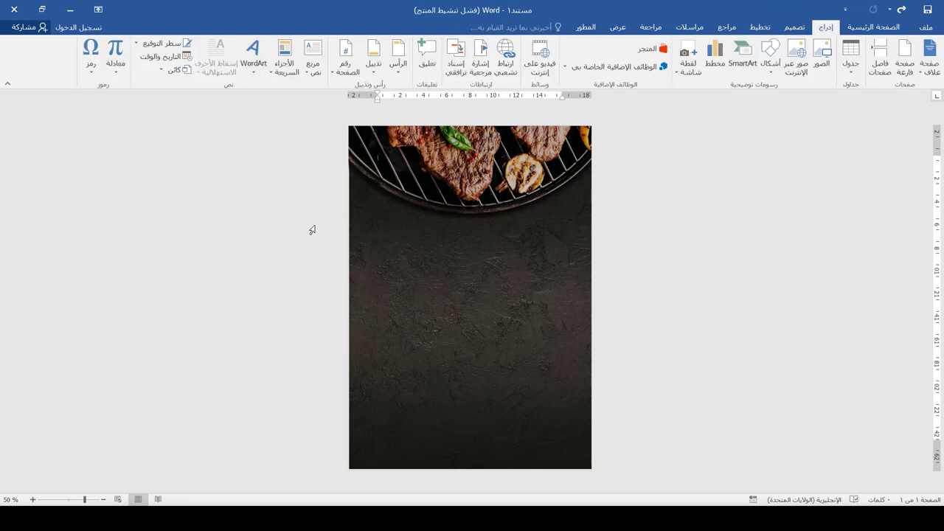
click(313, 55)
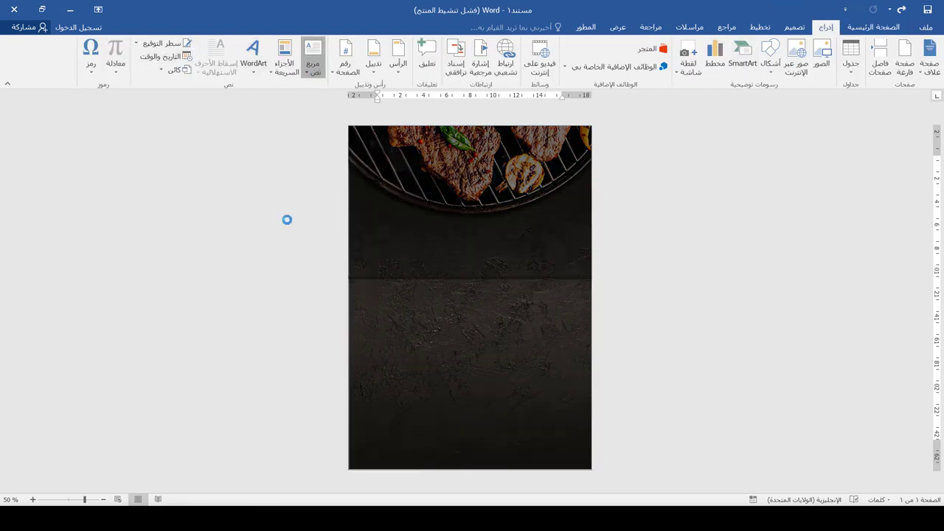
click(251, 246)
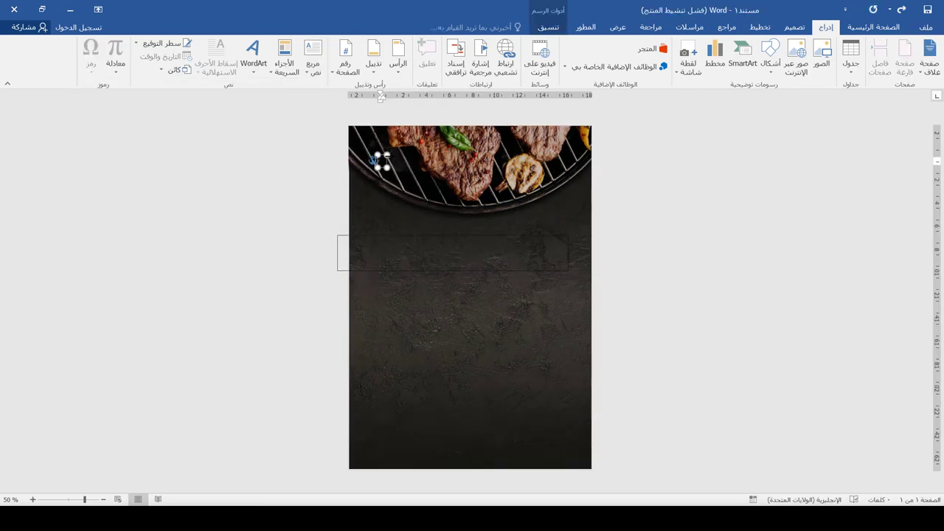
click(382, 161)
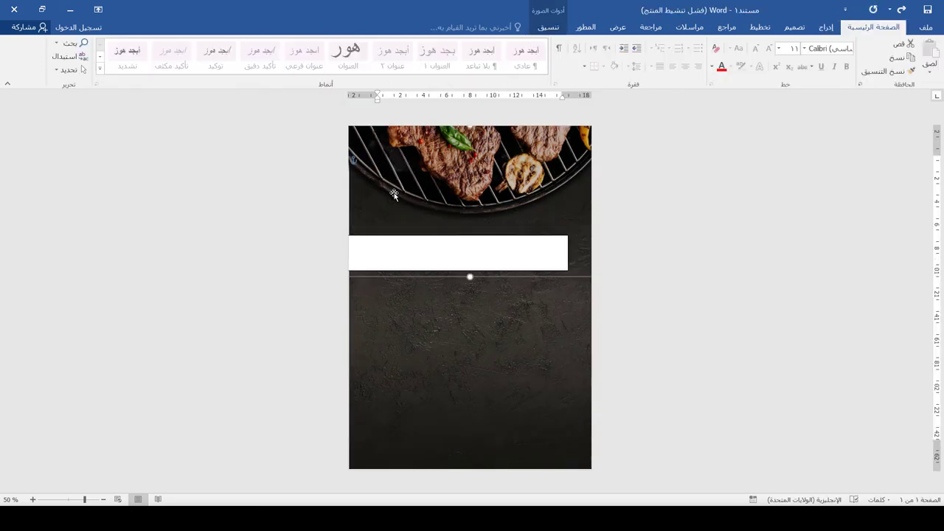
click(542, 248)
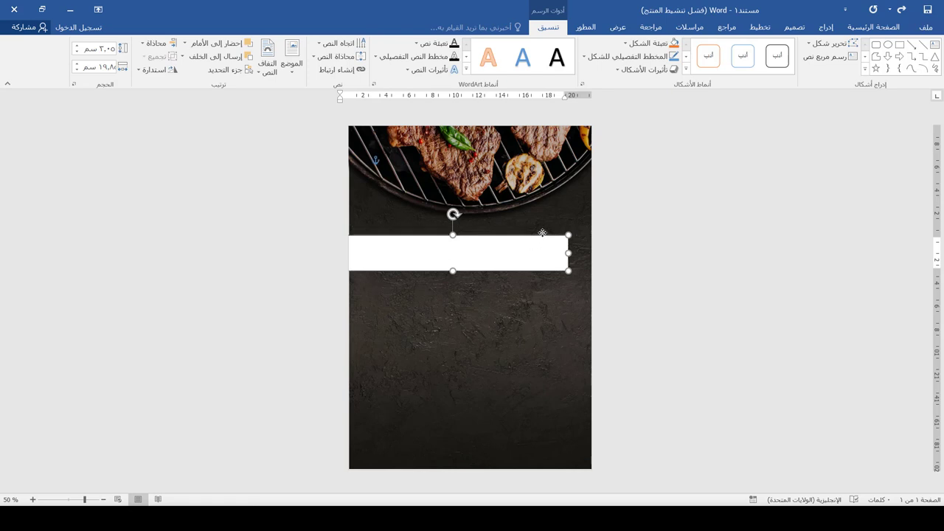
drag(542, 233, 559, 229)
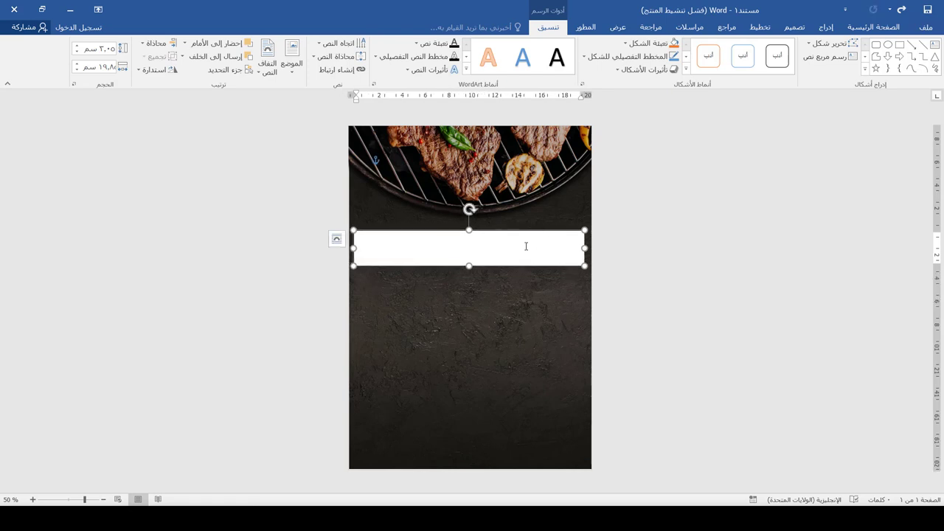
Enter the heading "قائمة الطعام" in the text box using the Arabic keyboard layout
text(ب)
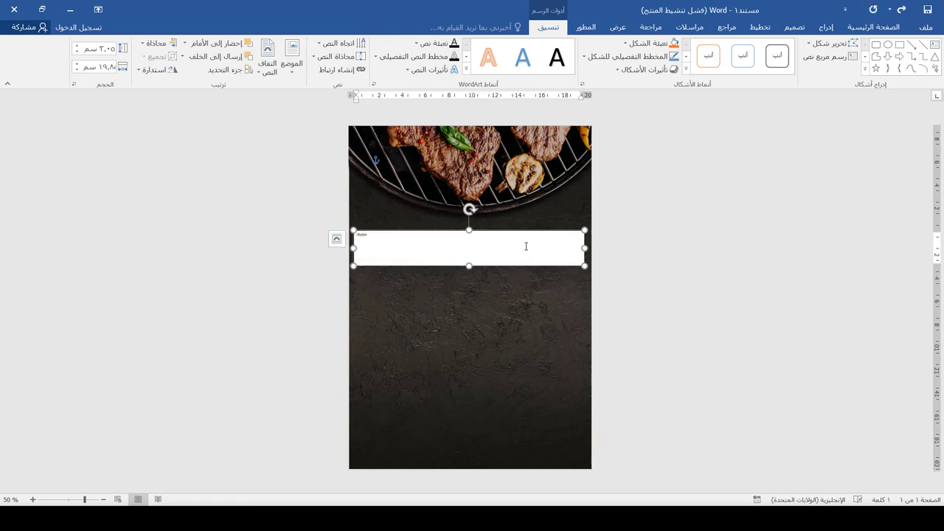
key(ctrl+a)
key(alt+shift)
text(ت)
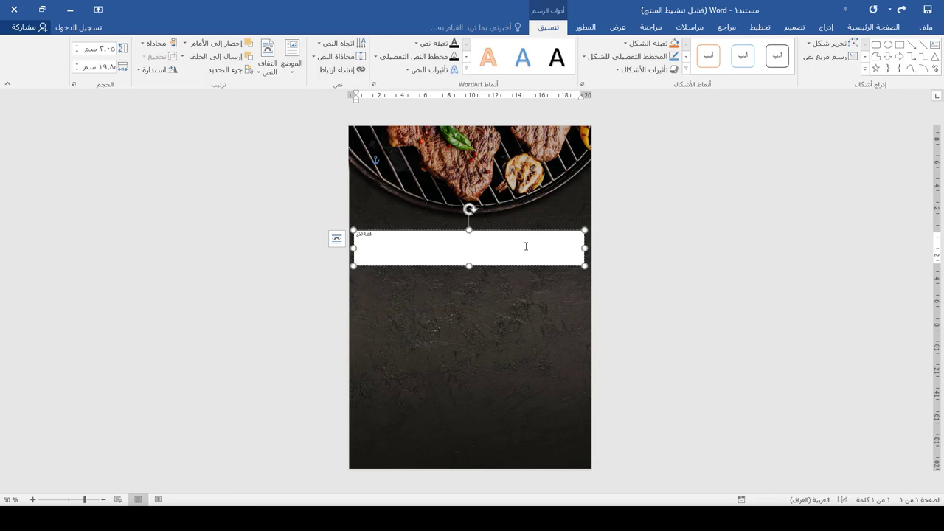
Centre the heading text and format it in Al-Jazeera-Arabic-Bold at size 48
key(ctrl+a)
click(873, 27)
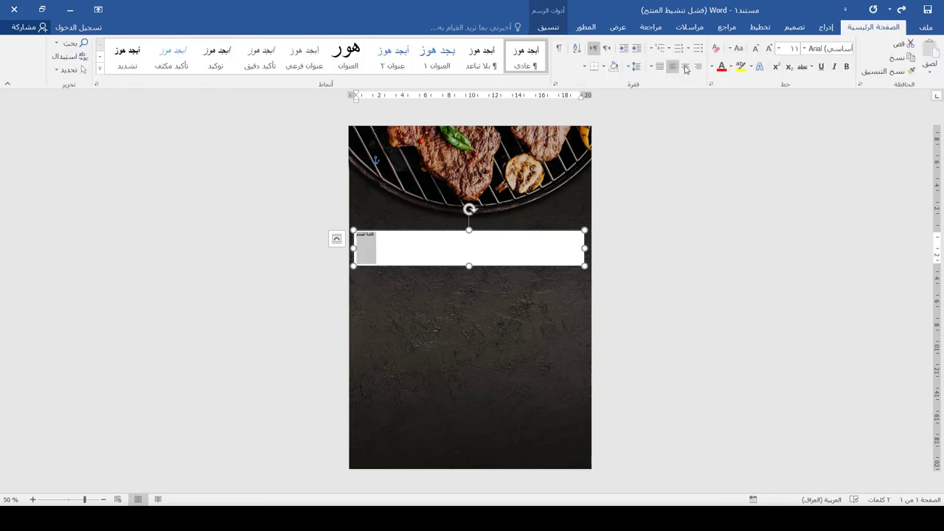
click(686, 66)
click(759, 49)
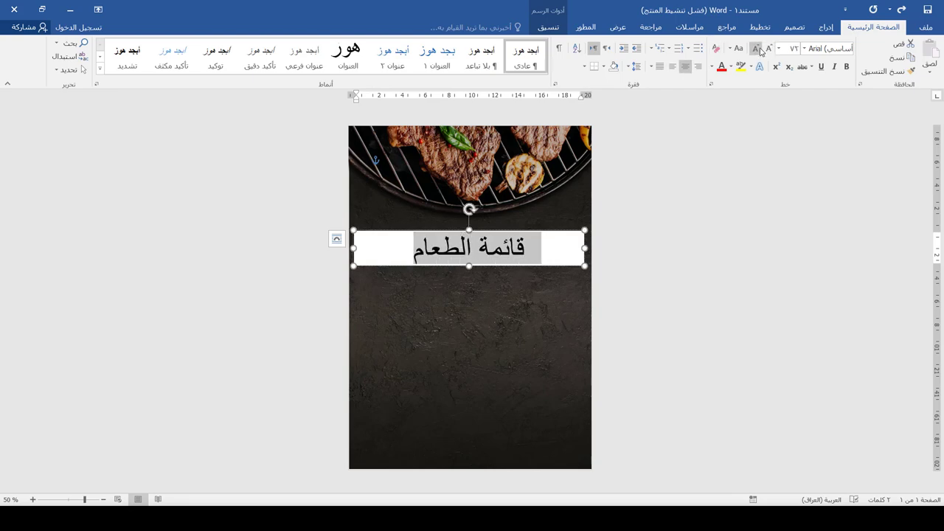
click(778, 49)
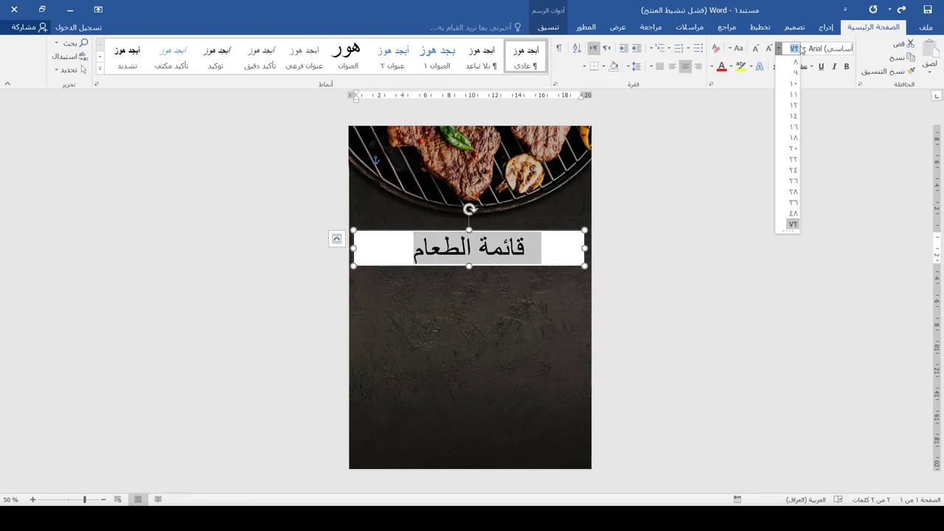
click(805, 48)
click(805, 48)
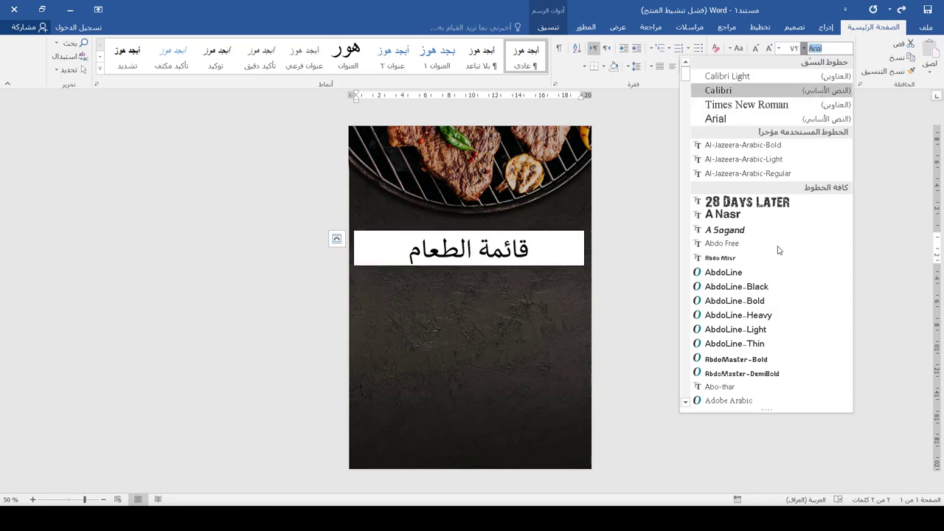
click(756, 145)
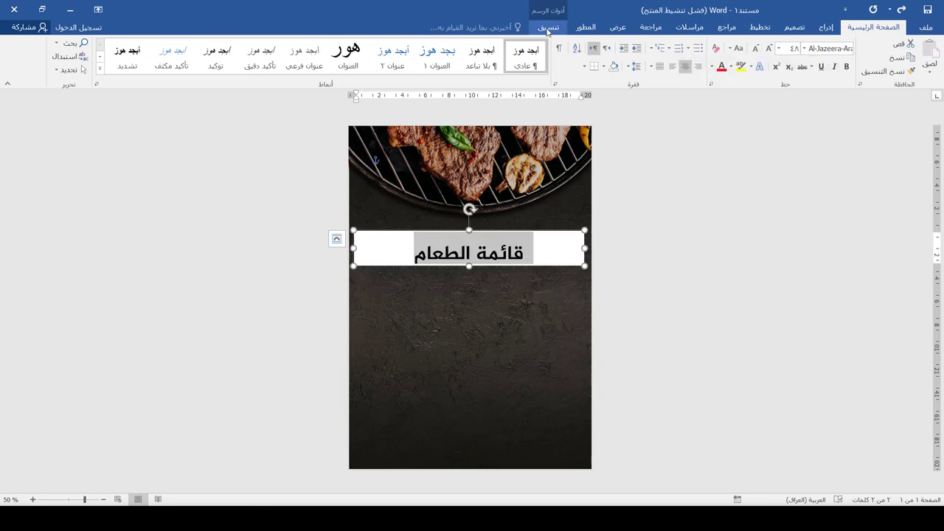
Remove both the fill and the outline from the heading's text box
click(548, 26)
click(641, 44)
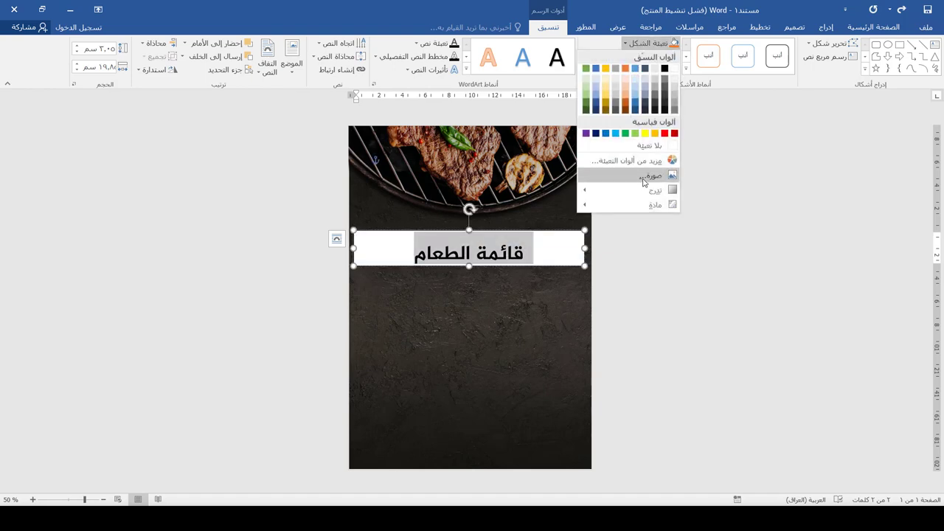
click(648, 146)
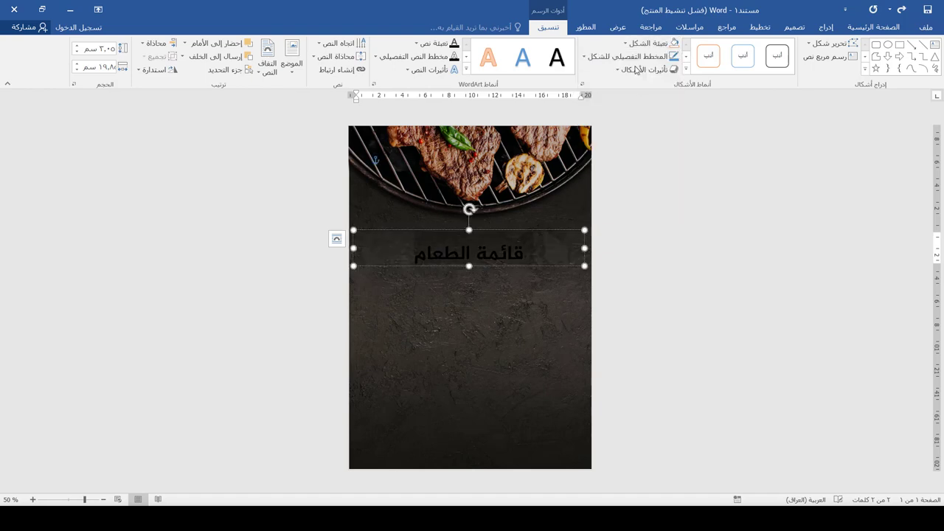
click(635, 45)
click(636, 45)
click(636, 57)
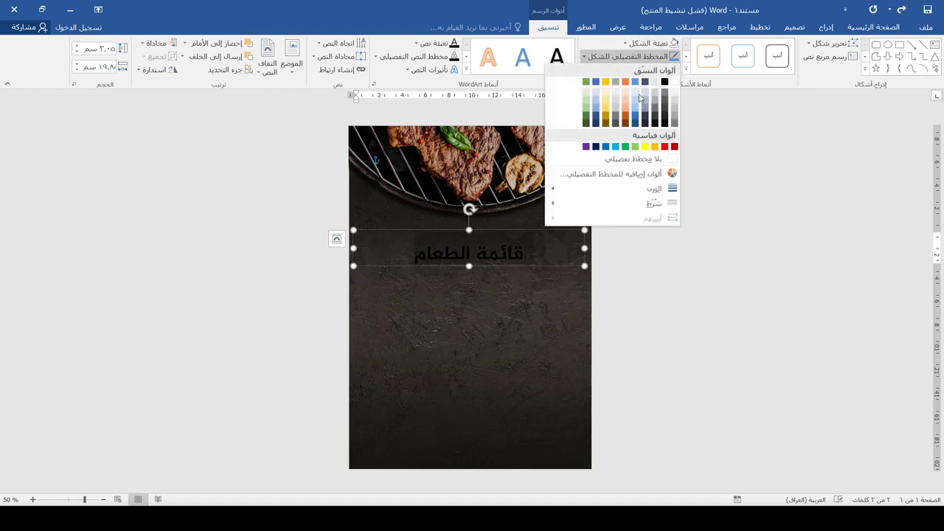
click(645, 160)
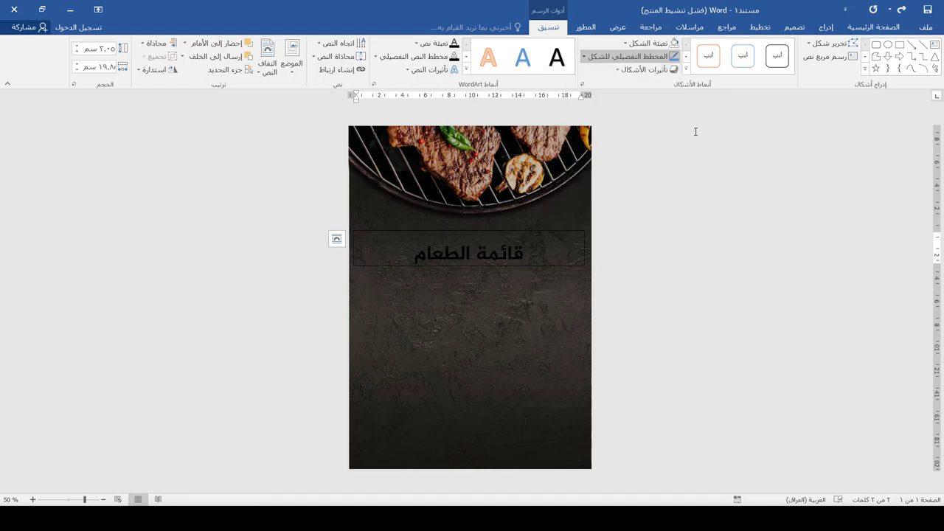
Change the heading text "قائمة الطعام" to white
click(873, 26)
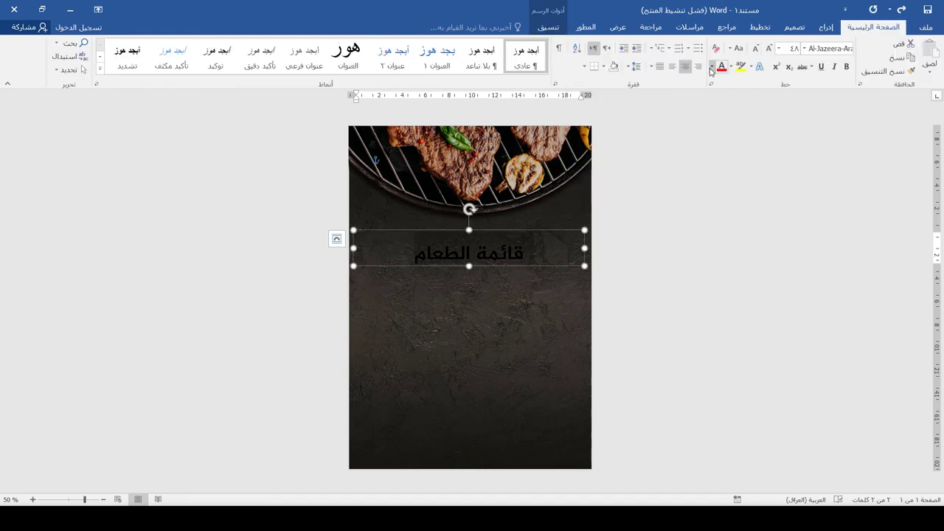
click(712, 67)
click(723, 108)
Duplicate the heading text box directly below the original and replace the copy's text with "مطعم خيرات بلادي"
drag(489, 230, 508, 261)
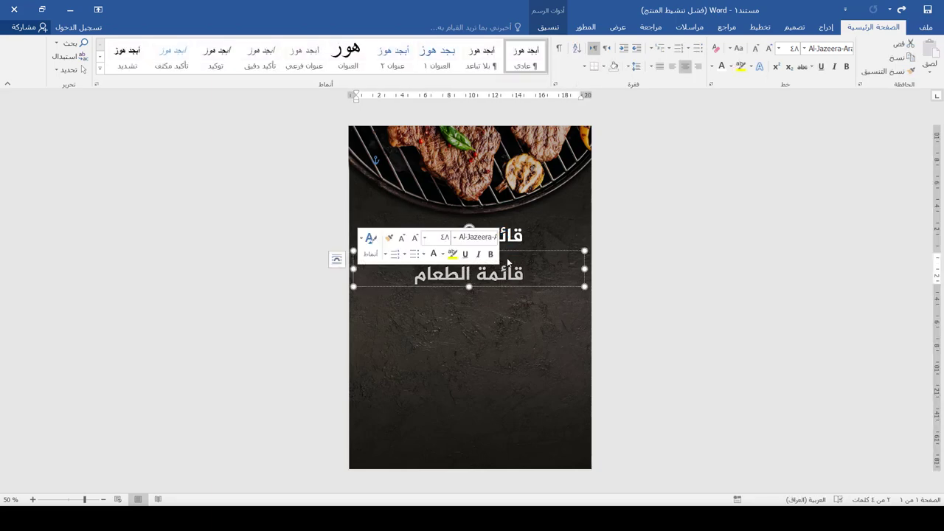
text(مط)
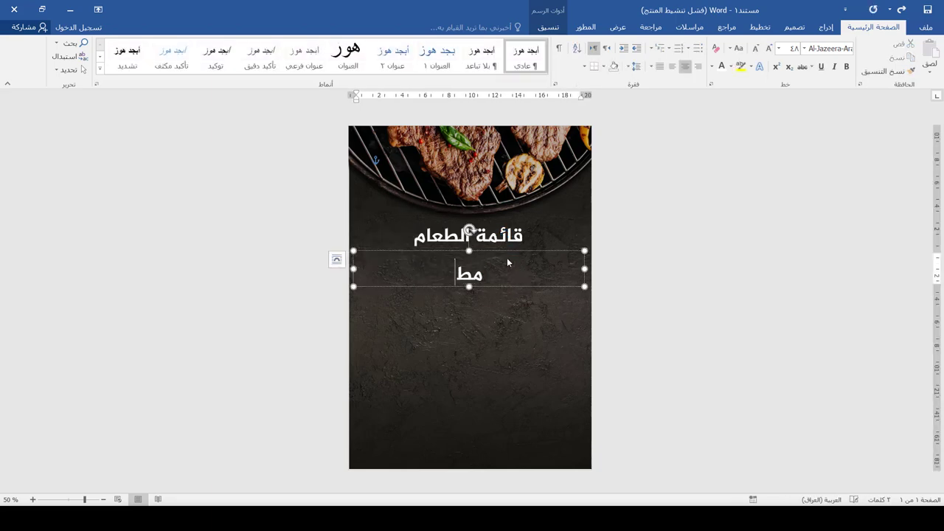
text(عم خيرات بلادي)
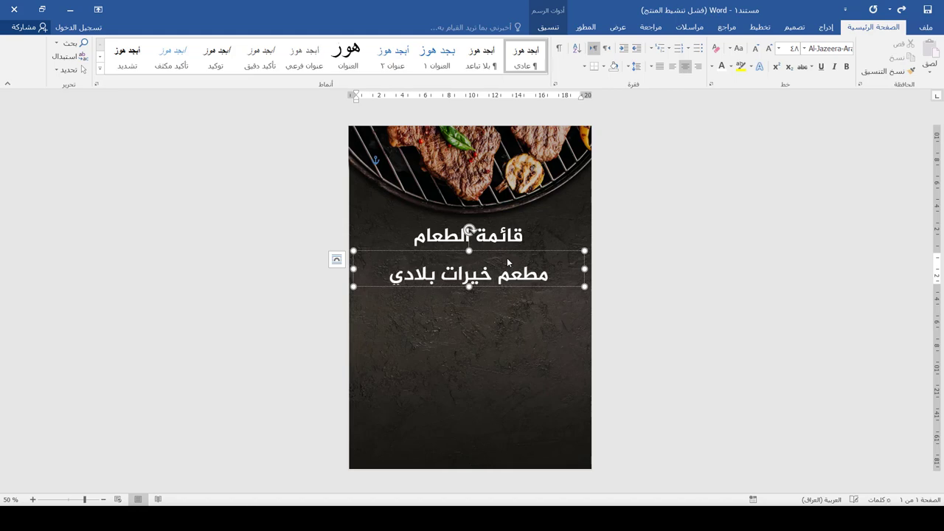
Format the restaurant name in Al-Jazeera-Arabic-Regular at size 36
key(ctrl+a)
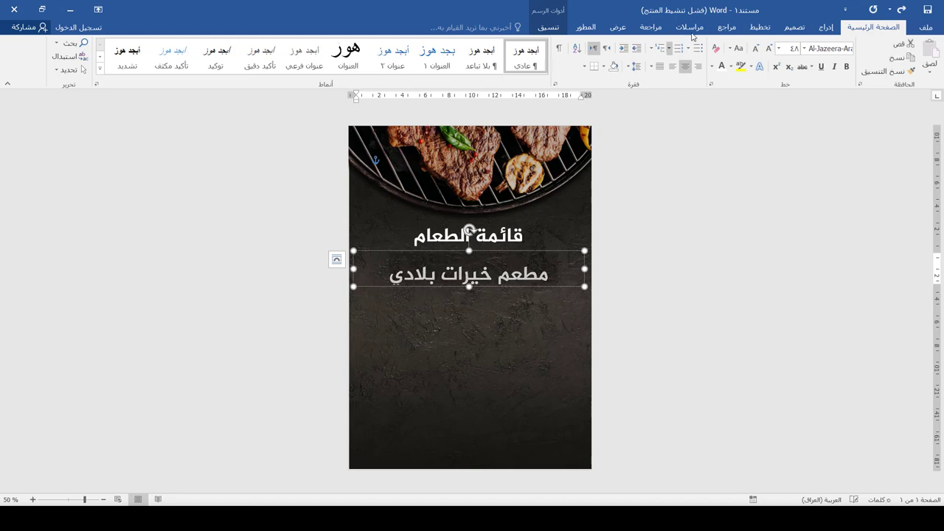
click(805, 48)
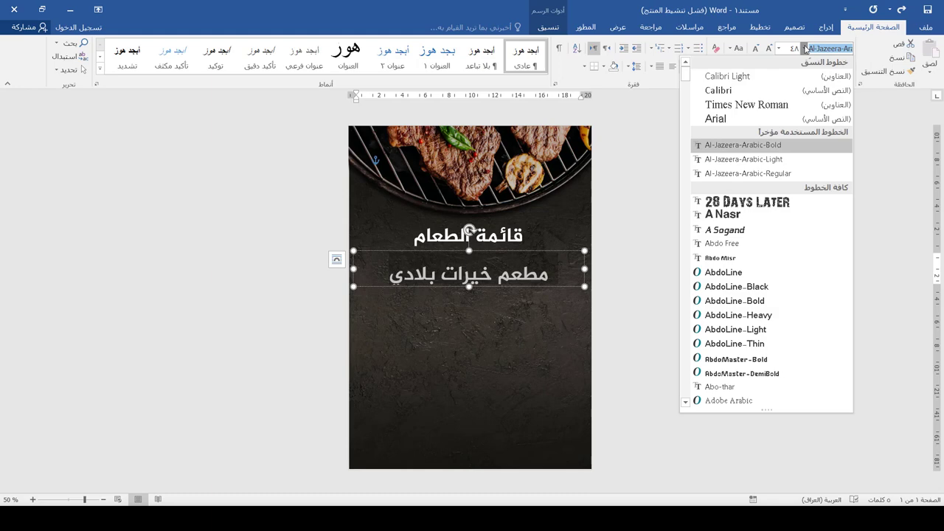
click(782, 176)
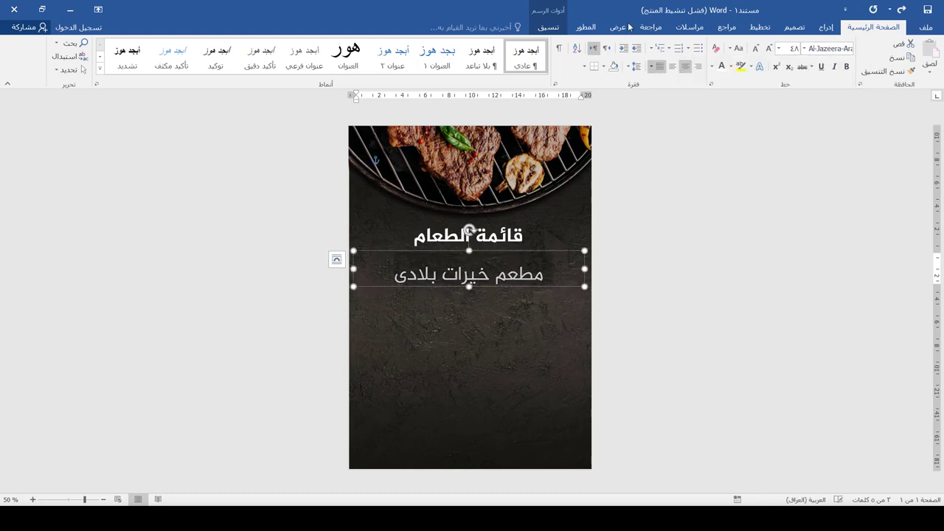
click(756, 49)
click(756, 48)
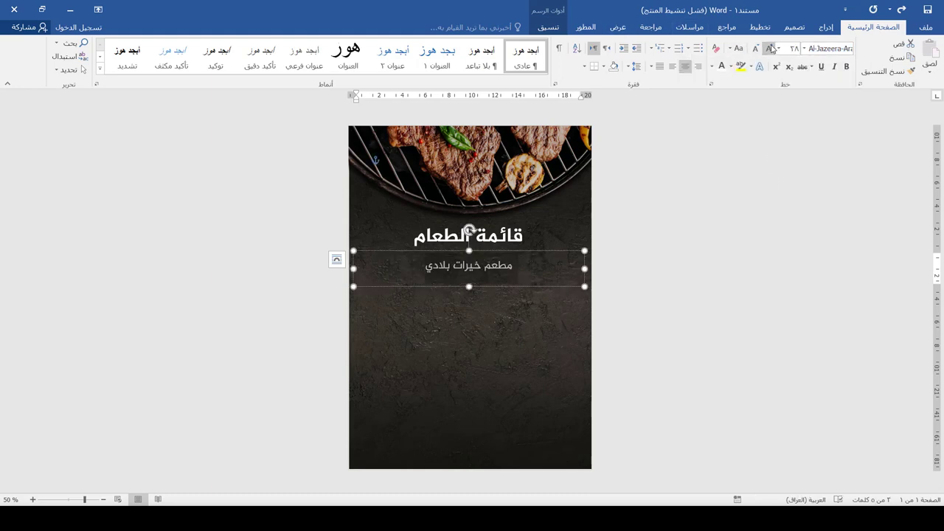
click(771, 49)
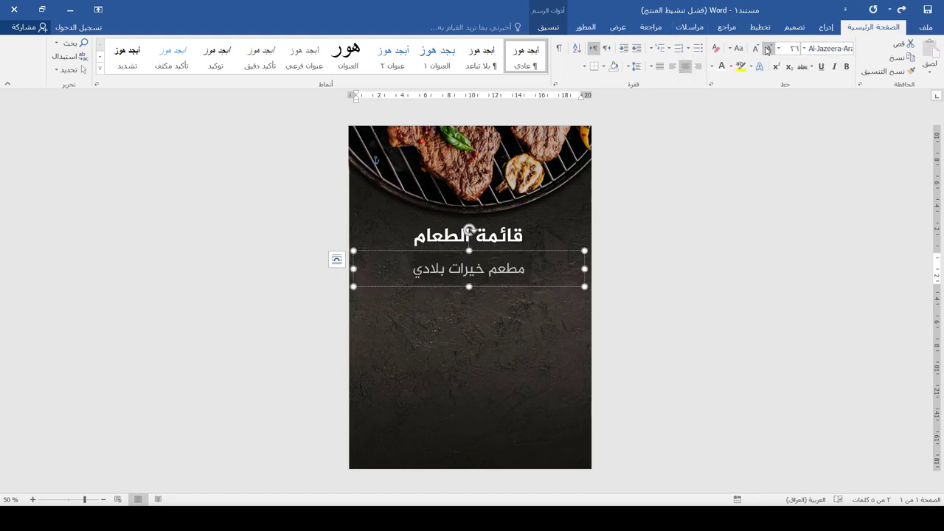
Nudge the restaurant name's text box up until it sits close beneath the heading
click(528, 252)
key(Up)
key(Up)
key(Up)
key(Up)
key(Up)
key(Up)
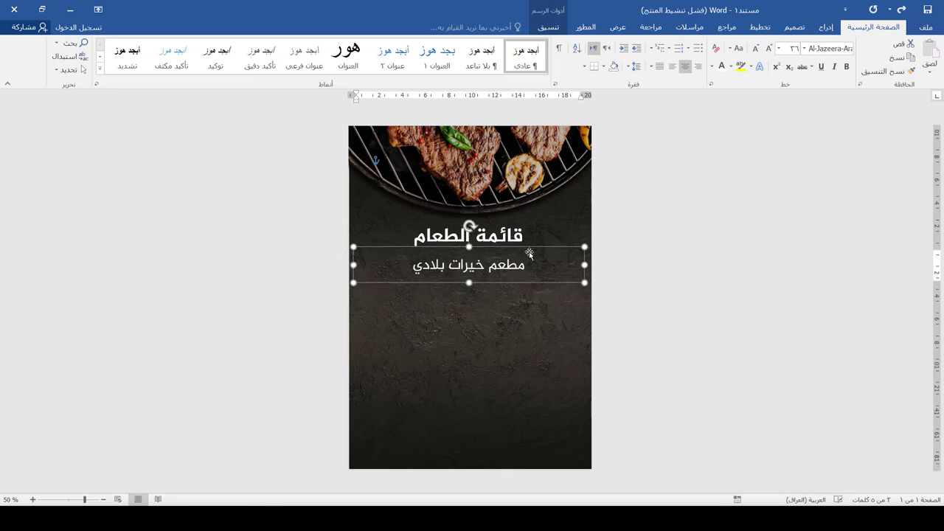
key(Up)
key(Up)
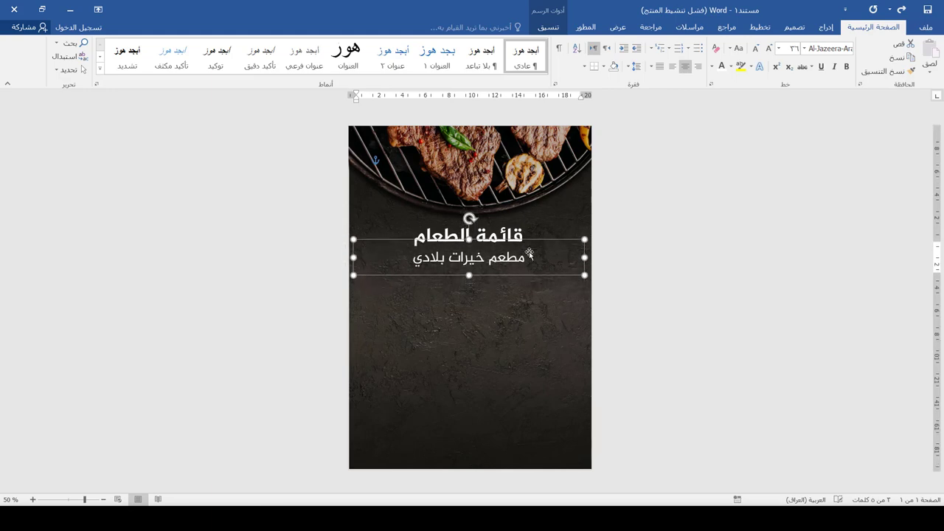
Colour the restaurant name text with the standard orange and deselect its text box
drag(525, 258, 412, 258)
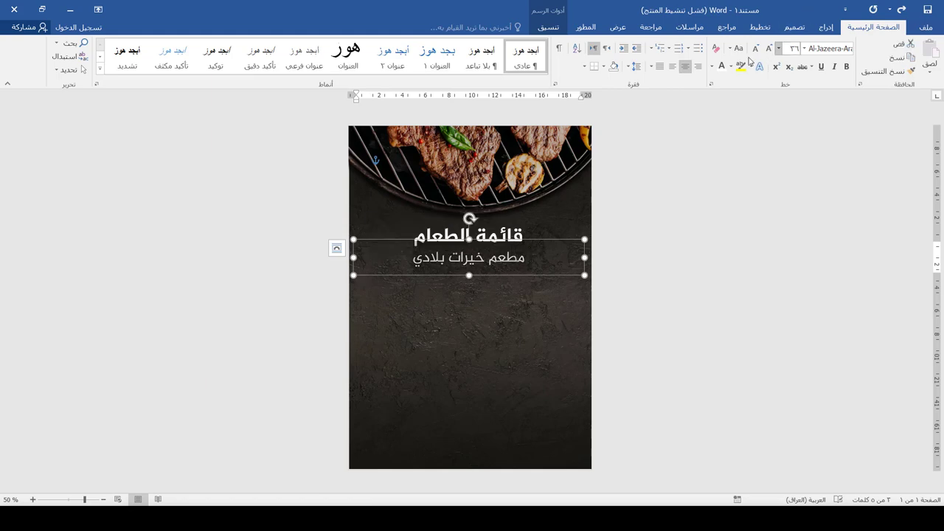
click(711, 68)
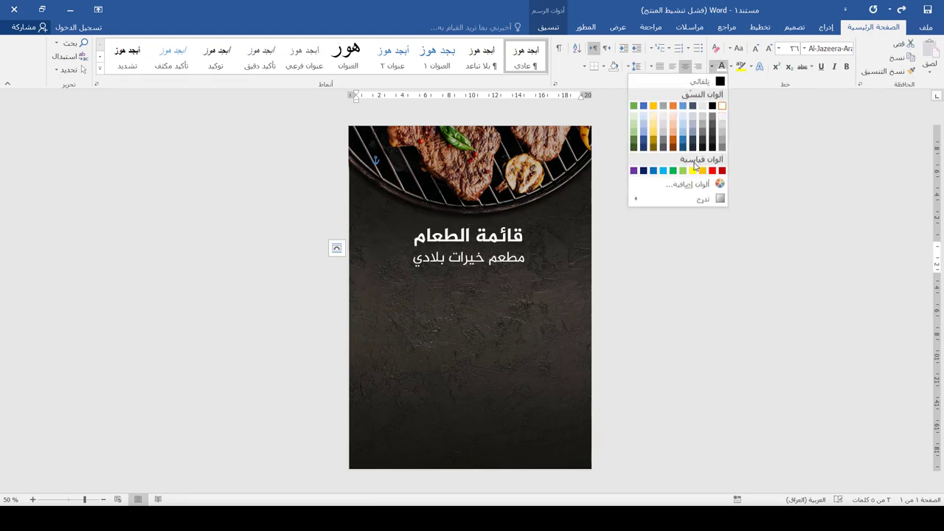
click(702, 171)
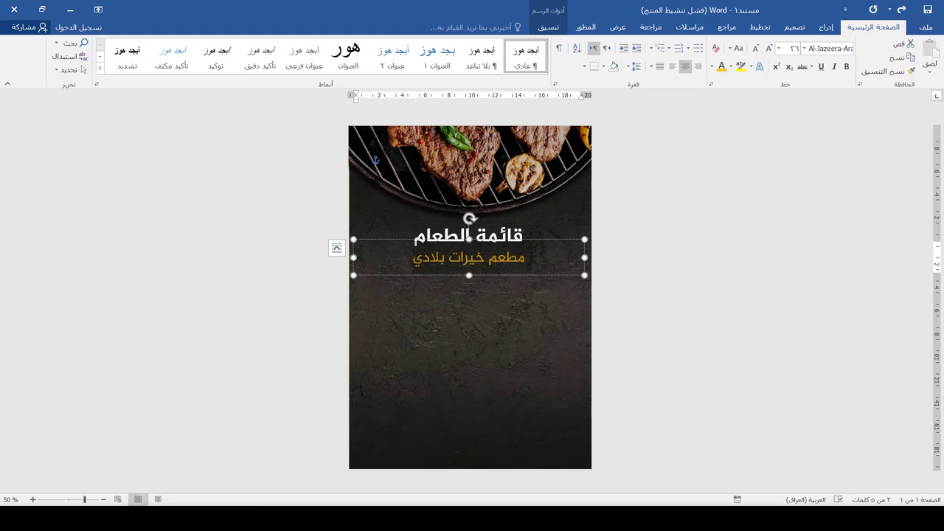
click(521, 270)
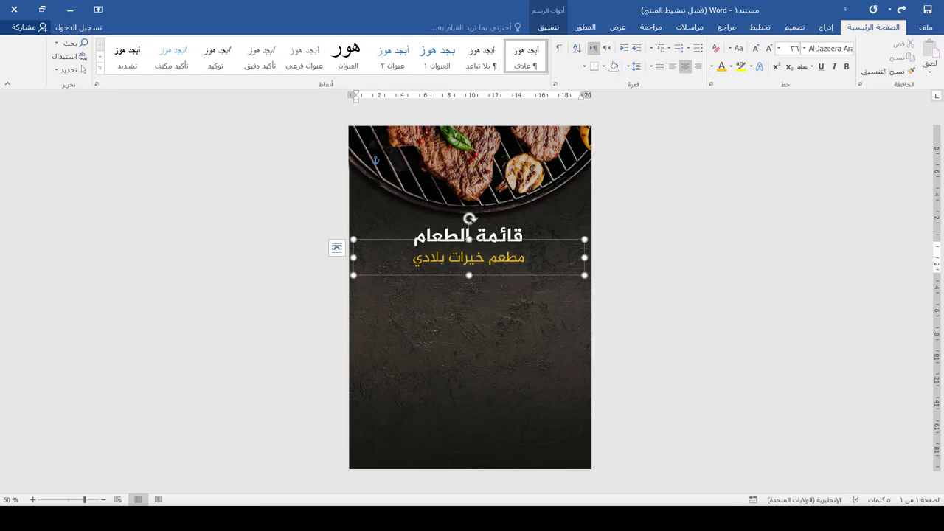
click(684, 267)
Draw a rectangle about 8.01 cm wide and 8.22 cm high on the right half of the page below the restaurant name
ctrl+scroll(647, 317, up, 2)
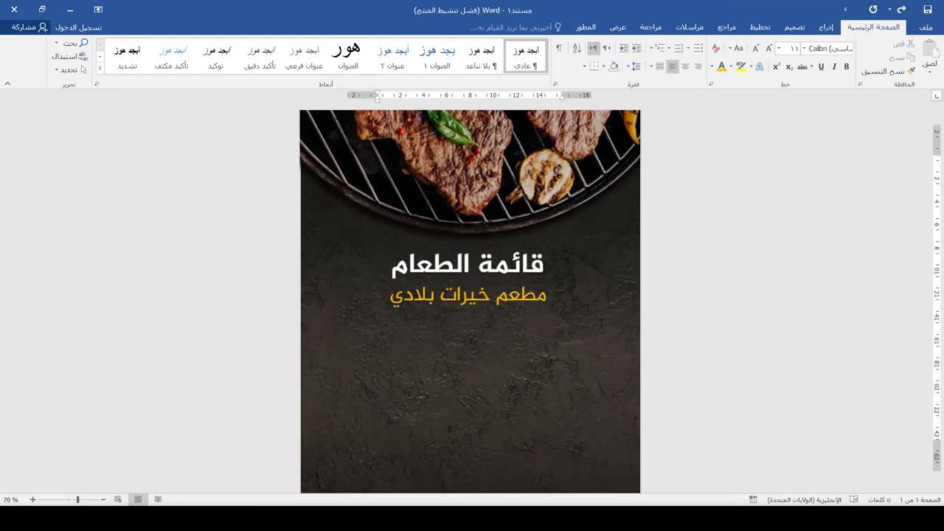
scroll(599, 319, down, 3)
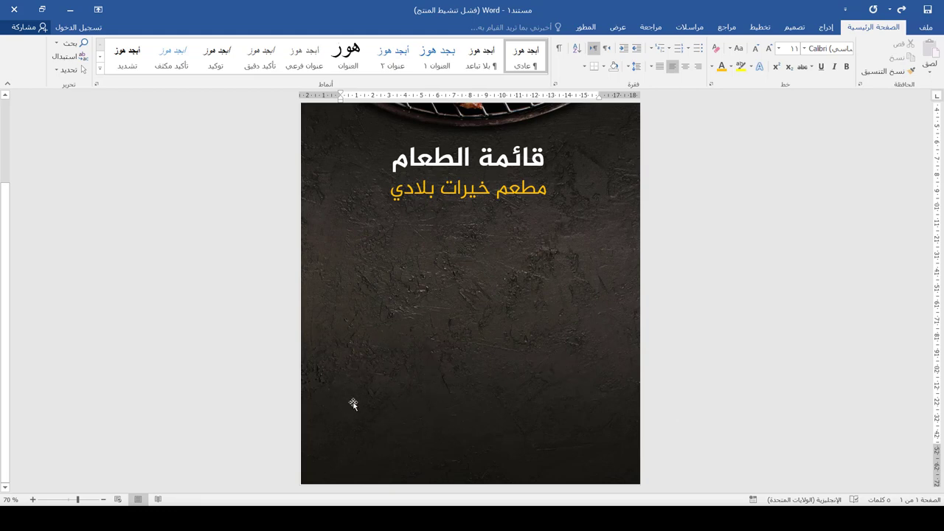
click(829, 28)
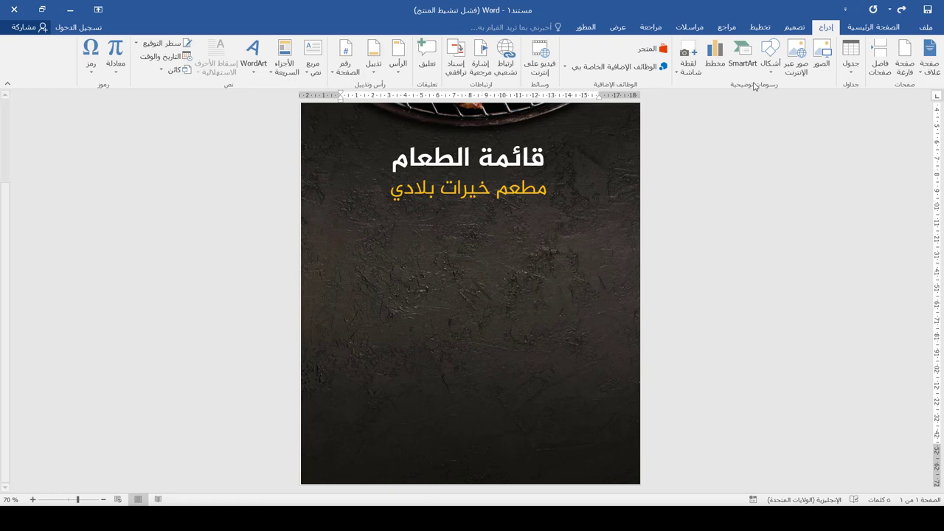
click(770, 65)
click(742, 104)
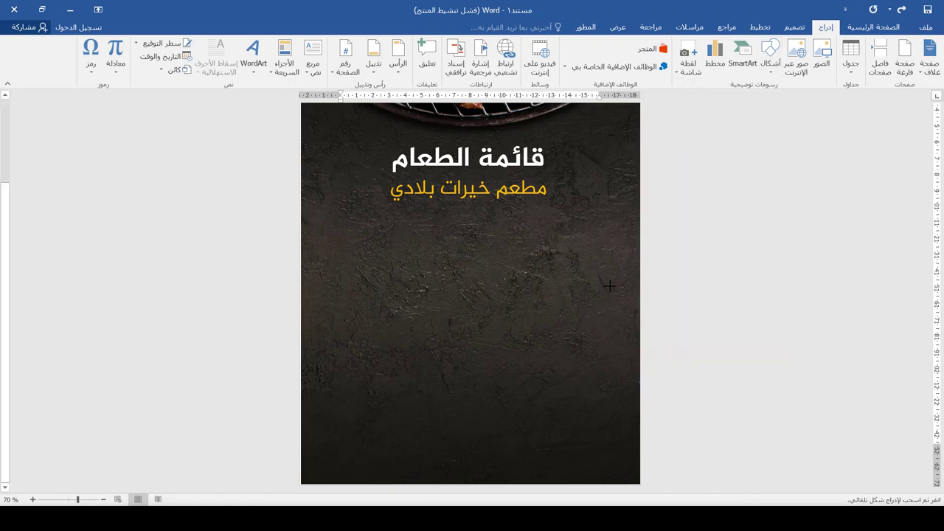
drag(616, 254, 486, 389)
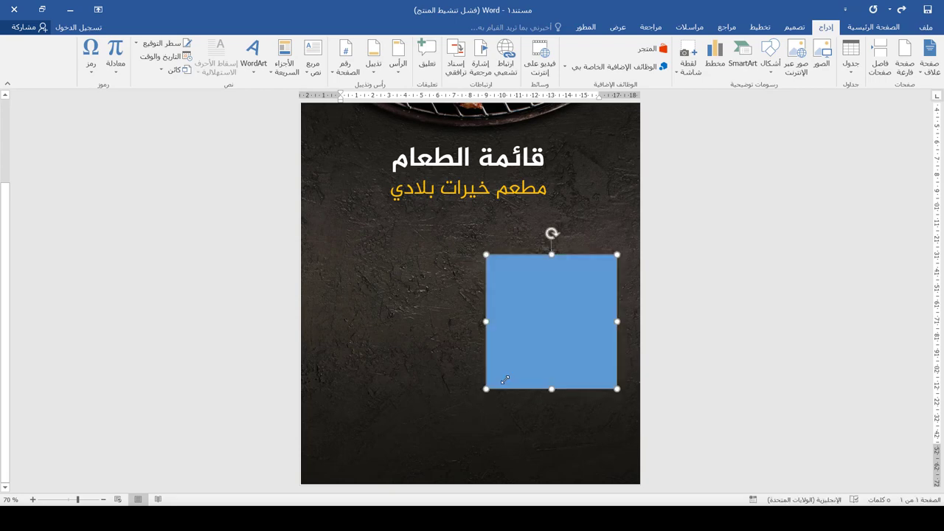
Shorten the rectangle to about 5.76 cm high from its bottom edge and move it slightly up and to the right
scroll(606, 337, down, 2)
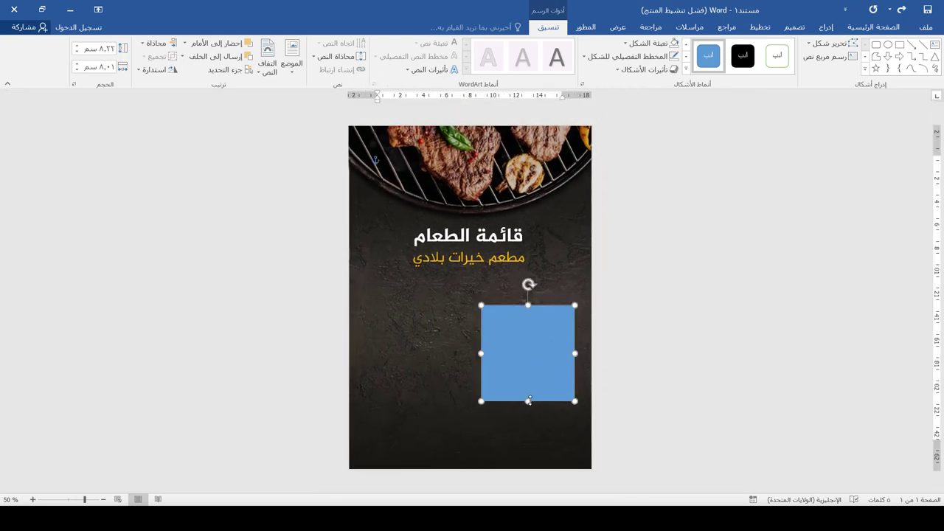
drag(528, 401, 530, 376)
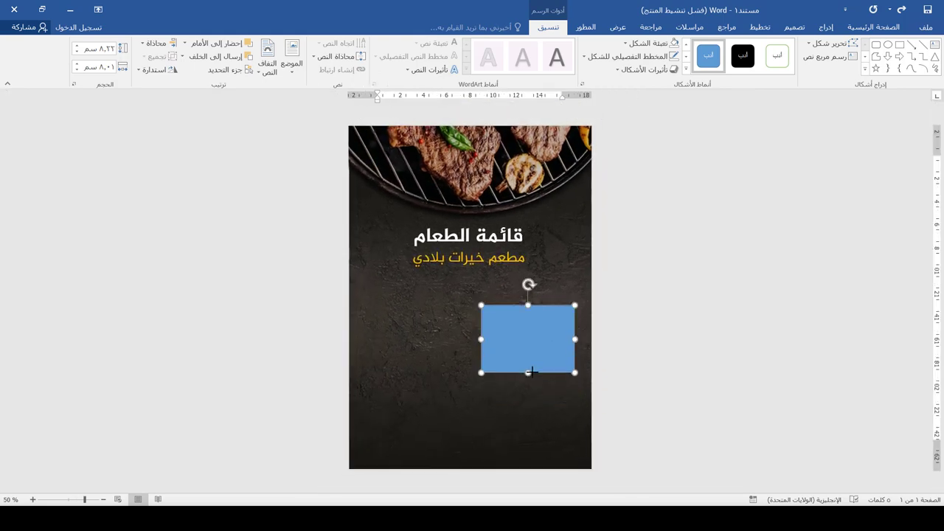
scroll(599, 352, up, 2)
scroll(643, 362, up, 2)
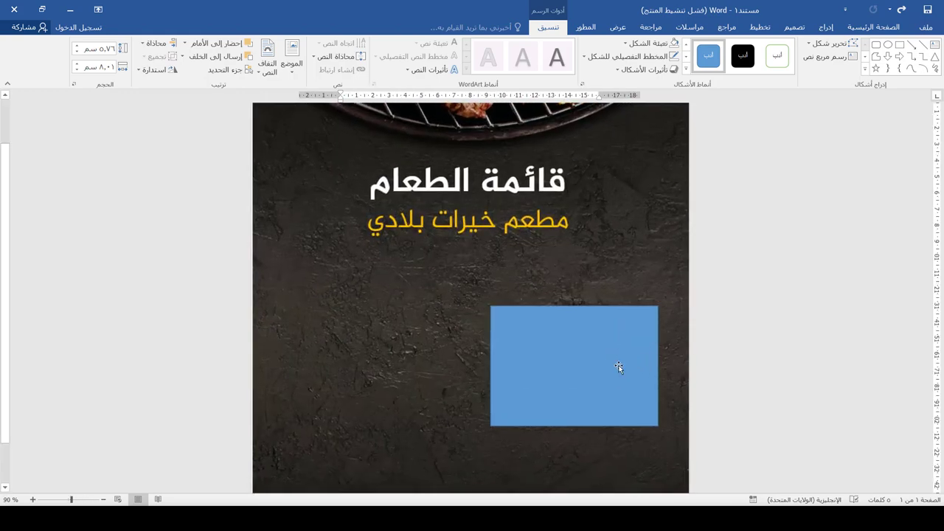
click(597, 341)
drag(600, 327, 601, 321)
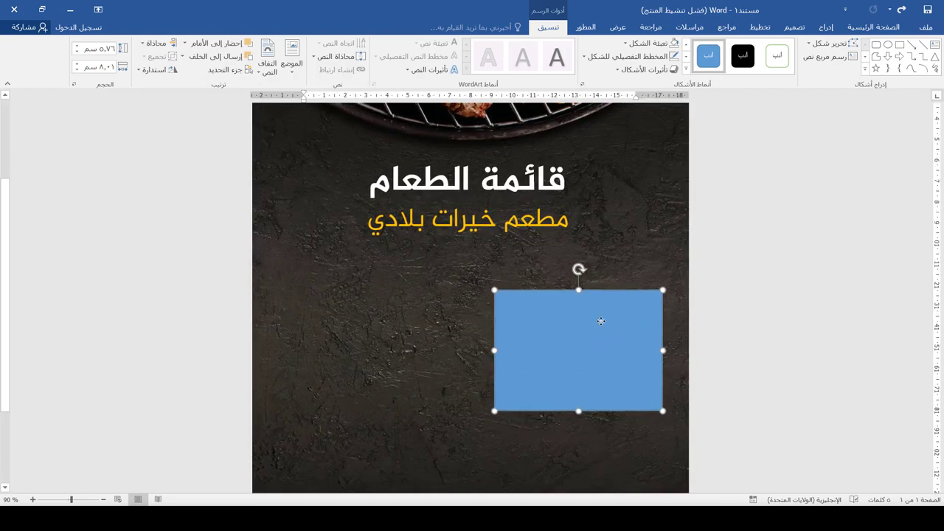
Remove the rectangle's fill and give it a standard orange outline 2.25 pt thick
click(640, 43)
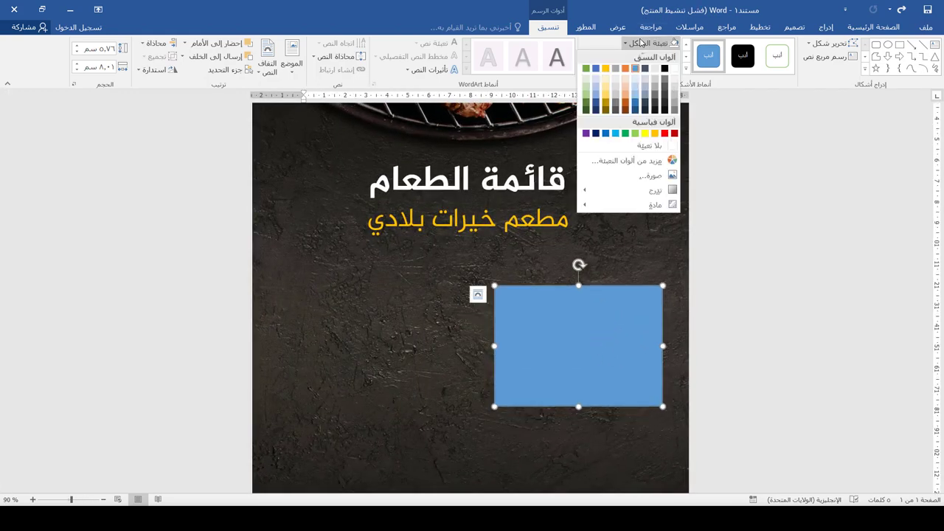
click(652, 146)
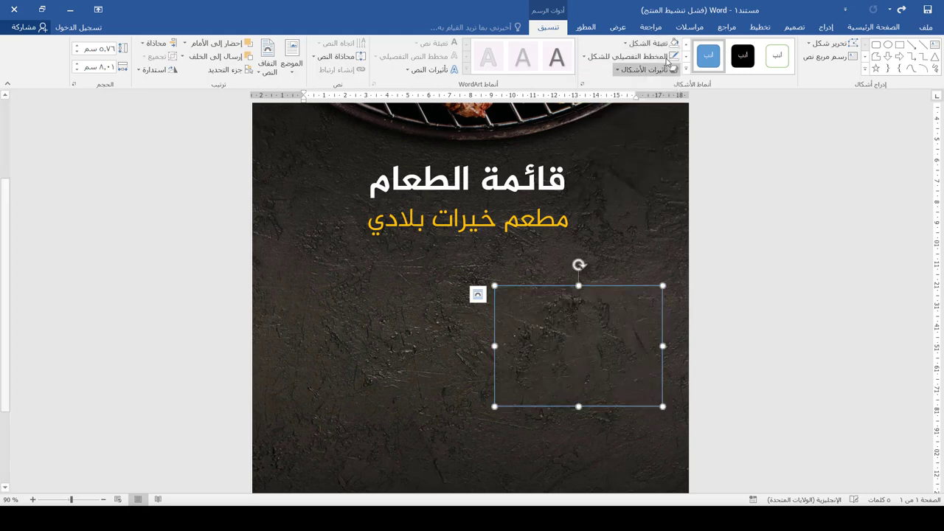
click(649, 57)
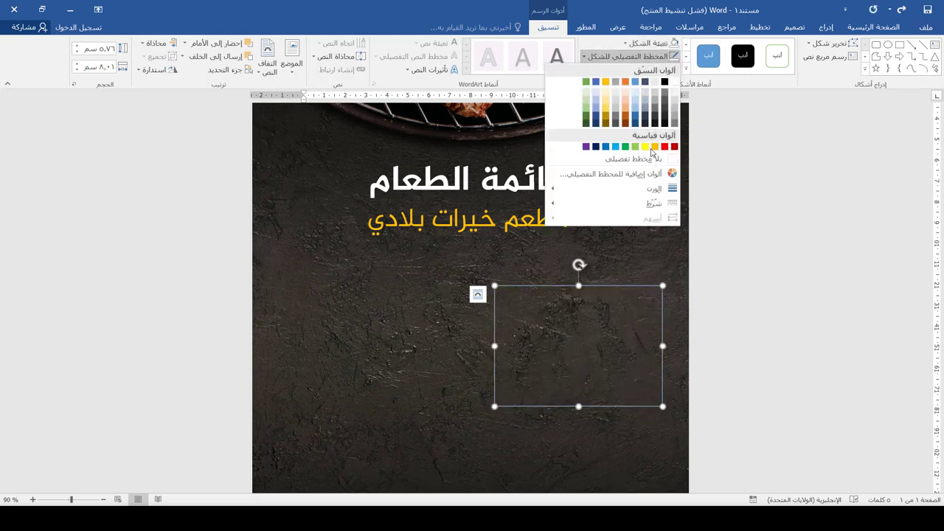
click(658, 149)
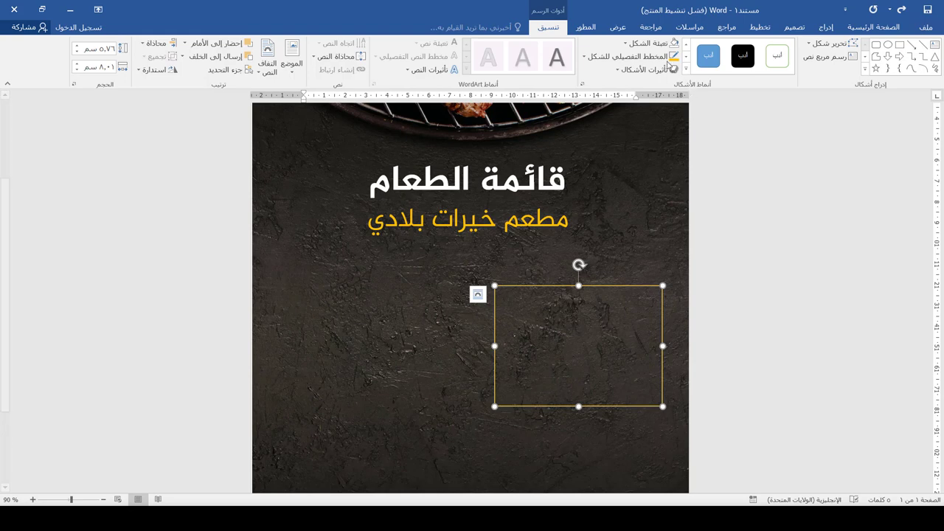
click(605, 57)
mouse_move(594, 189)
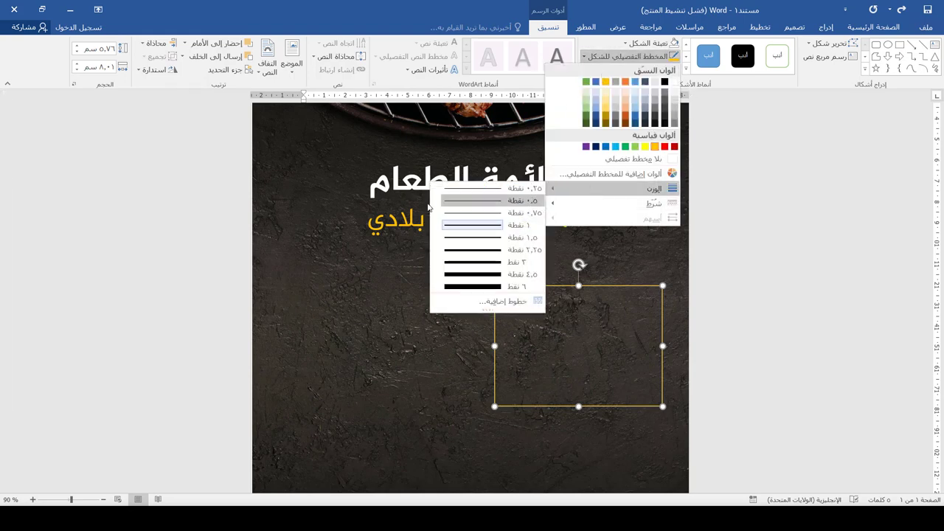
click(470, 249)
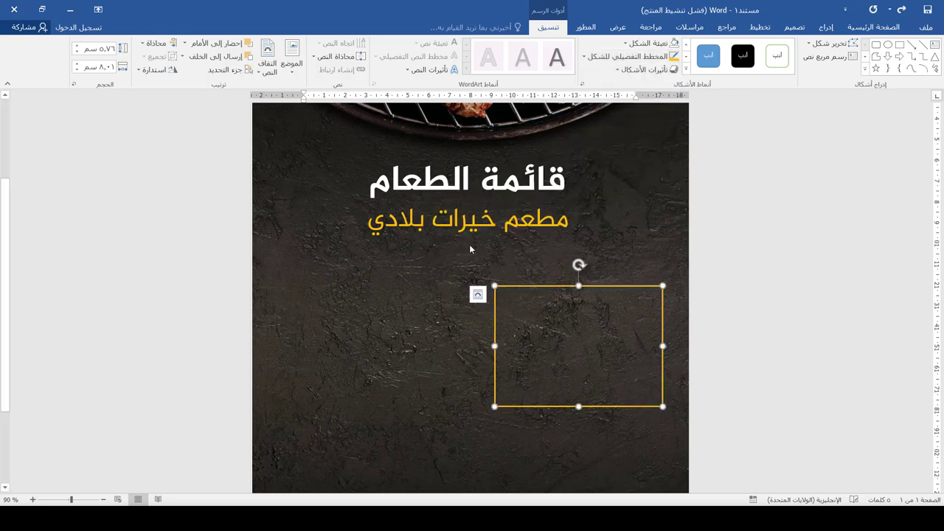
Draw a rectangle about 7.96 cm wide and 1.46 cm high across the top of the orange-framed box
click(829, 27)
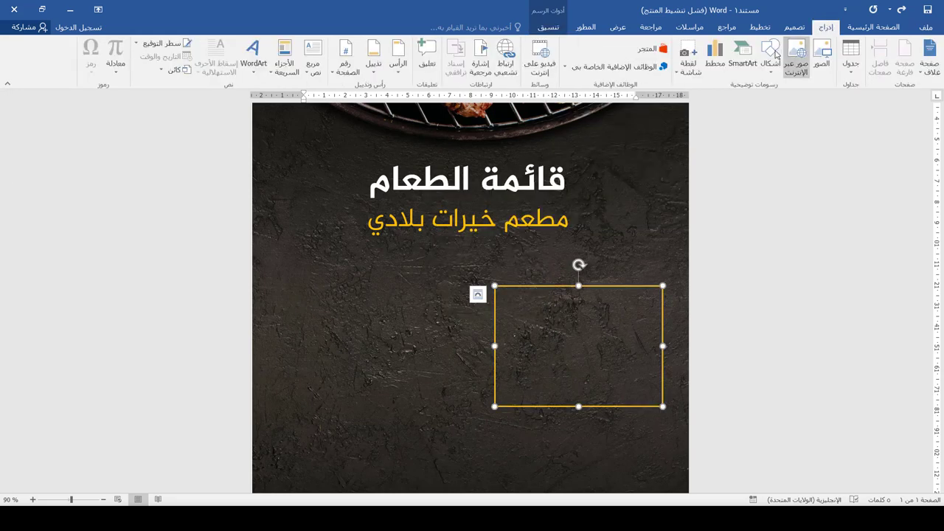
click(770, 57)
click(739, 98)
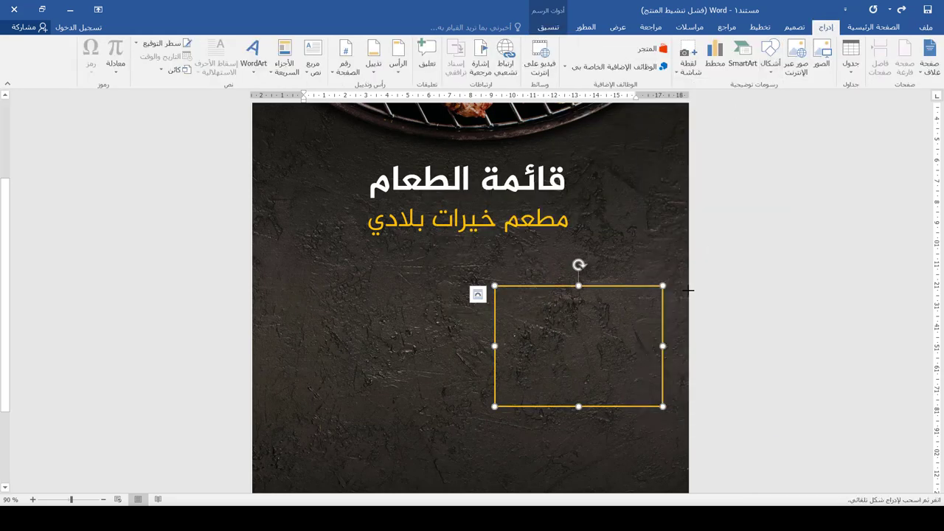
mouse_move(663, 286)
mouse_down()
mouse_move(521, 320)
mouse_move(495, 318)
mouse_up()
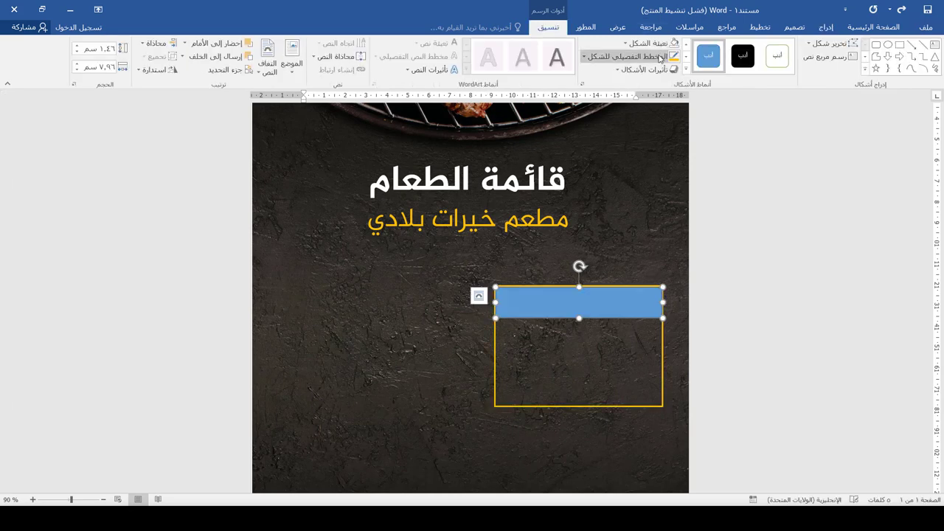
Give the new header bar a standard orange fill and outline, and deselect it
click(647, 43)
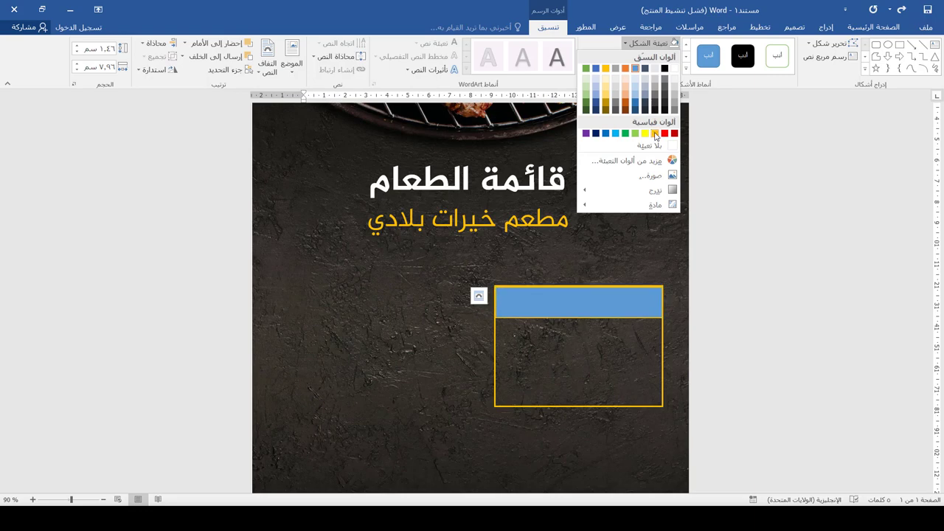
click(654, 134)
click(755, 280)
scroll(612, 362, up, 2)
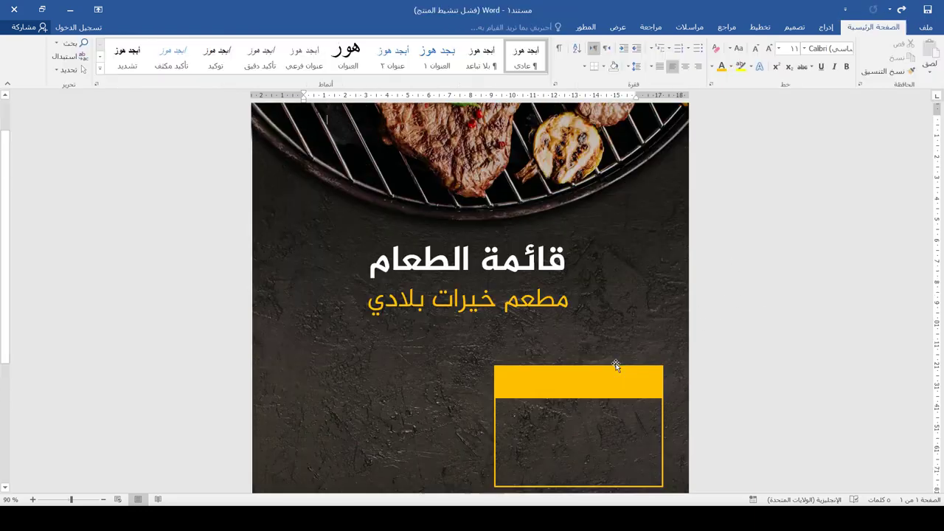
scroll(636, 449, down, 2)
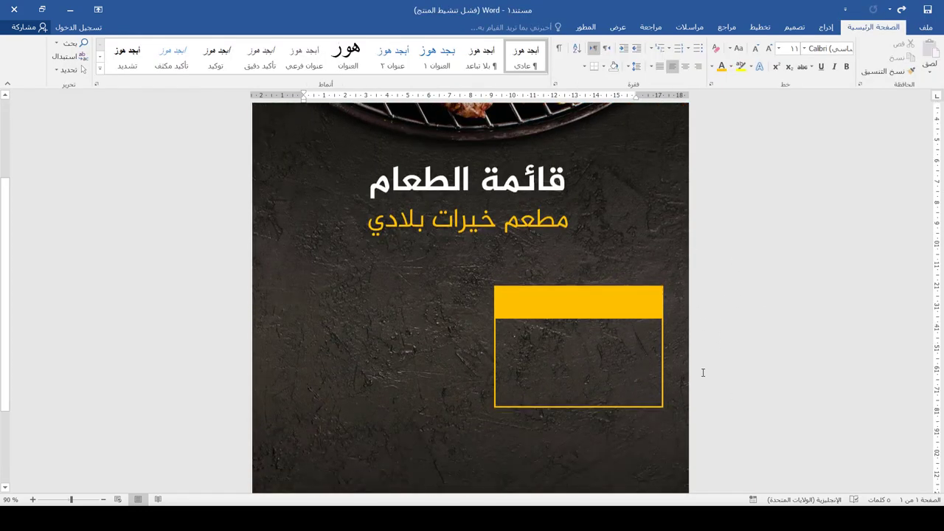
Add the Arabic section heading "المشويات" inside the orange header bar
click(609, 304)
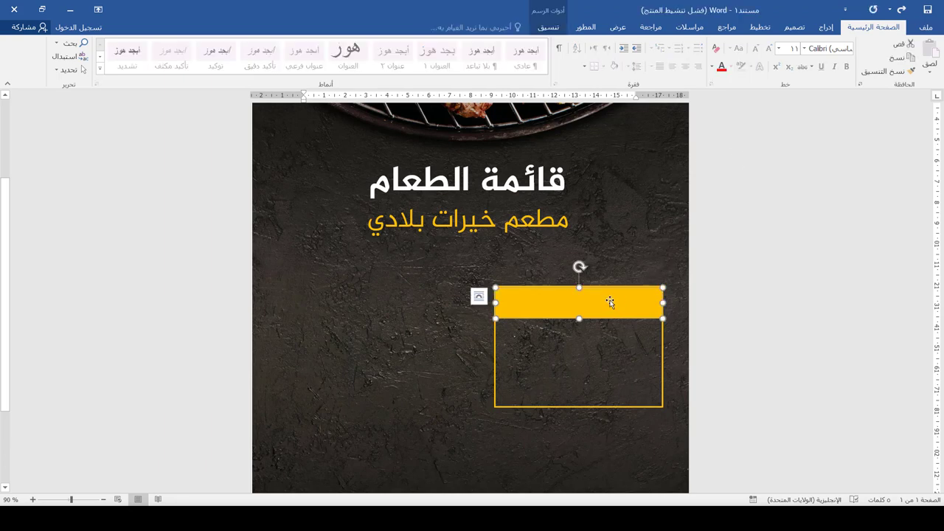
text(hgla,dhj)
key(ctrl+a)
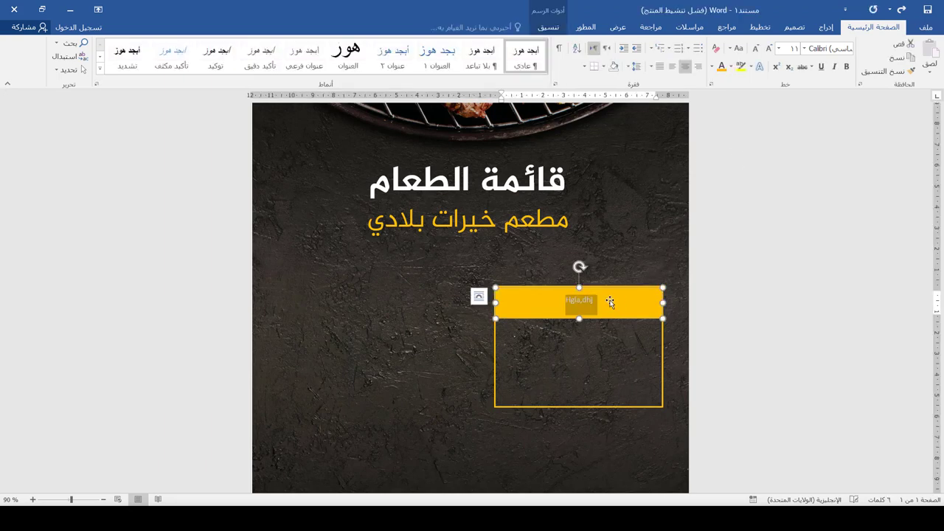
key(alt+shift)
text(المشر)
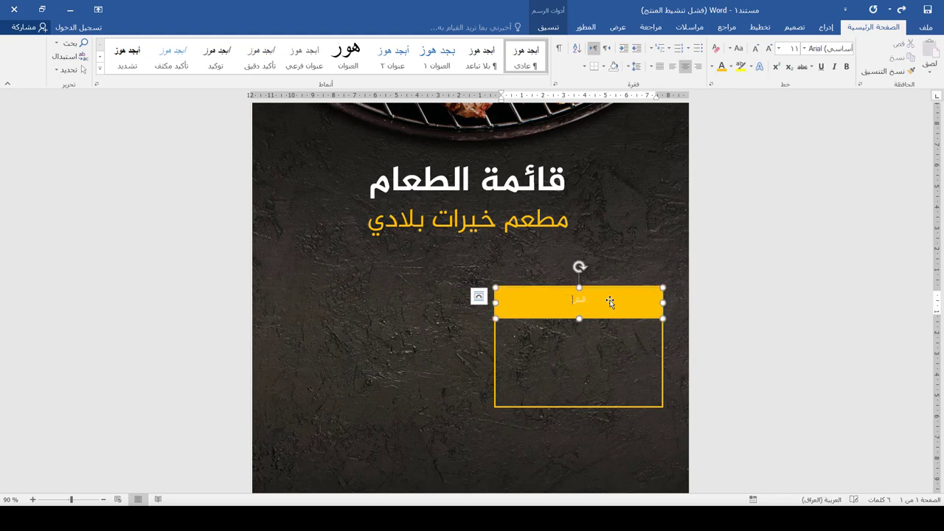
text(وبات)
Format the heading "المشويات" in Al-Jazeera-Arabic-Bold, size 20, coloured black
key(ctrl+a)
click(804, 48)
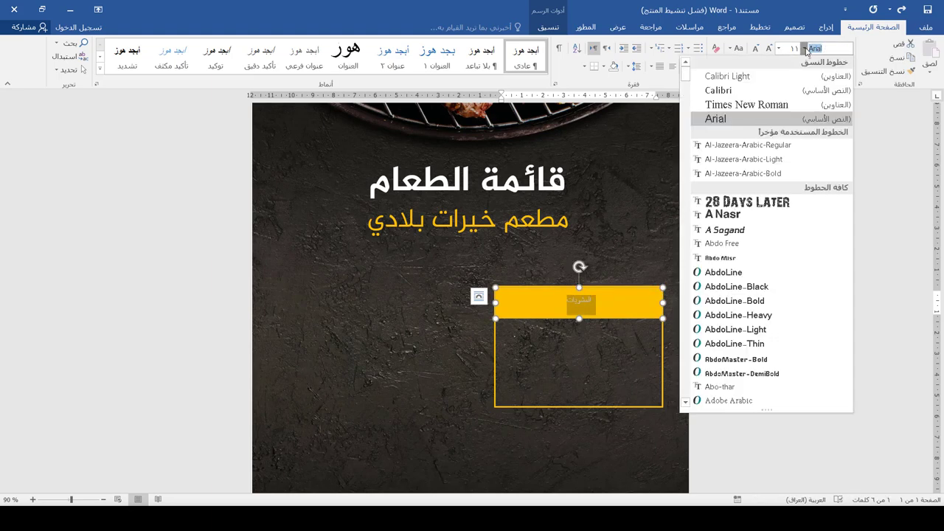
click(771, 174)
click(769, 49)
click(769, 49)
click(769, 49)
click(770, 48)
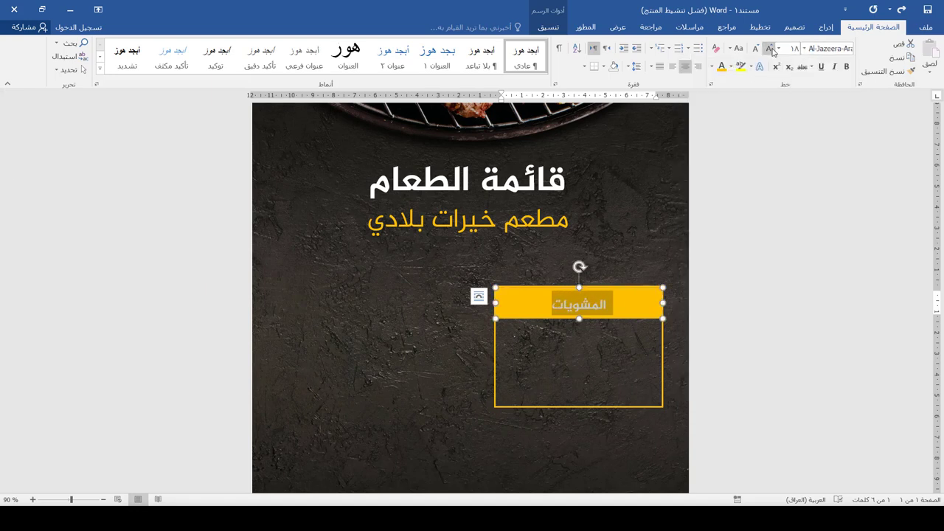
click(770, 49)
click(712, 66)
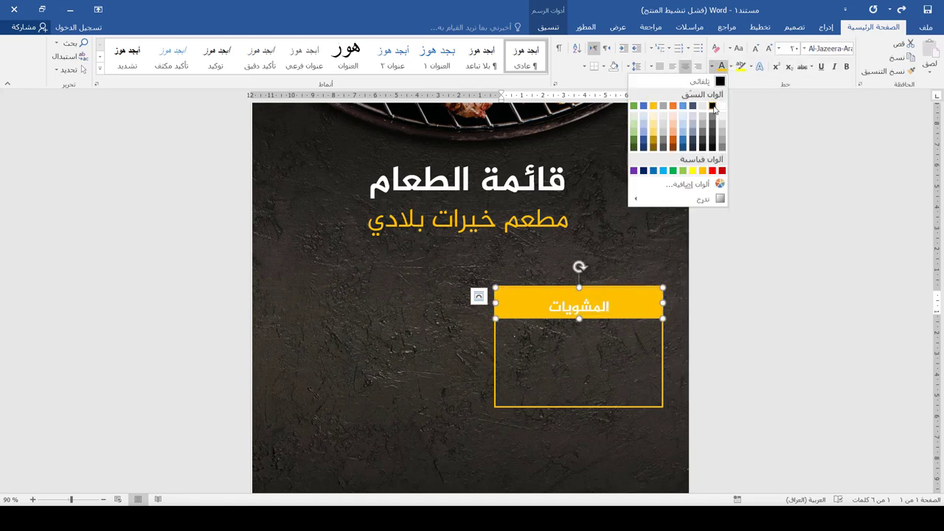
click(712, 107)
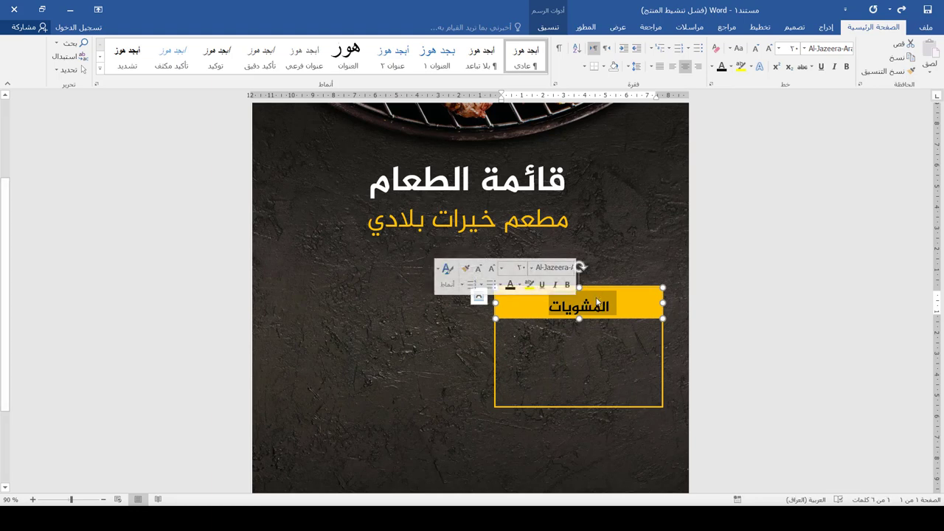
Set the header bar's left, right, top and bottom internal text margins to 0 cm
click(633, 317)
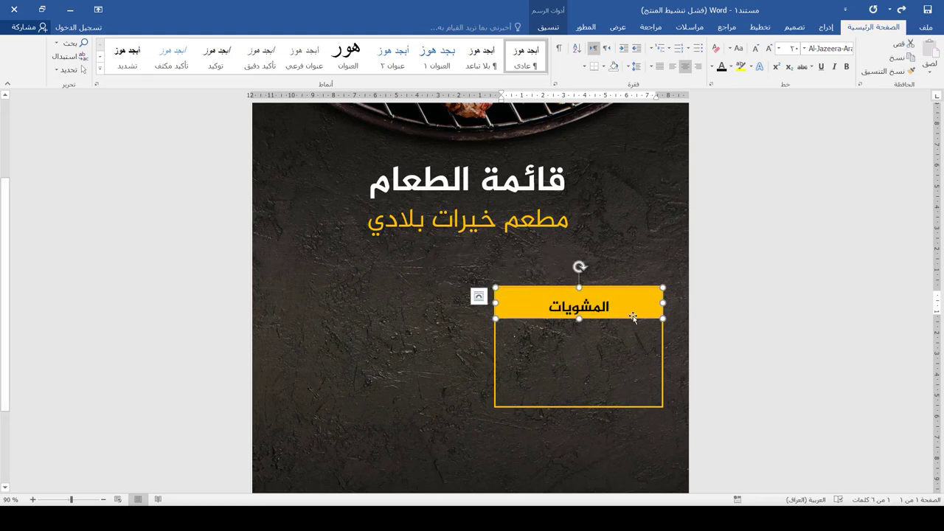
right_click(633, 315)
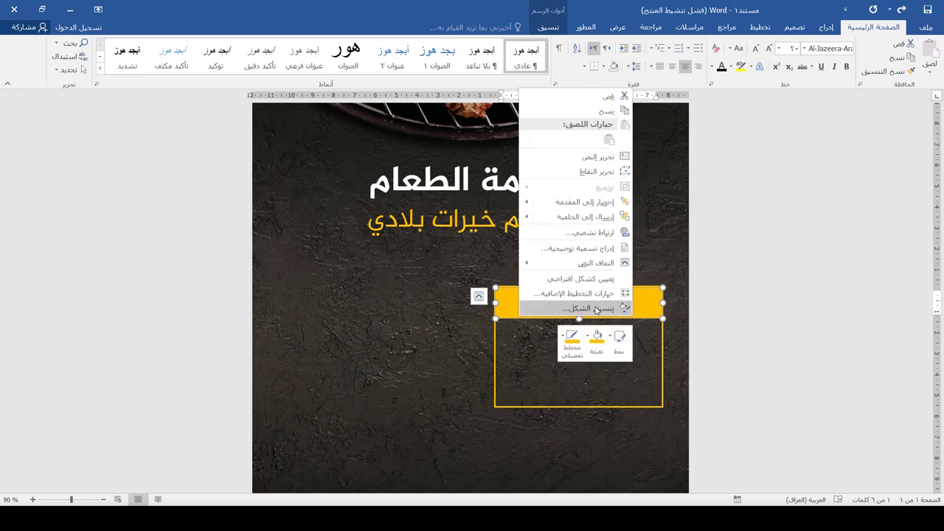
click(596, 308)
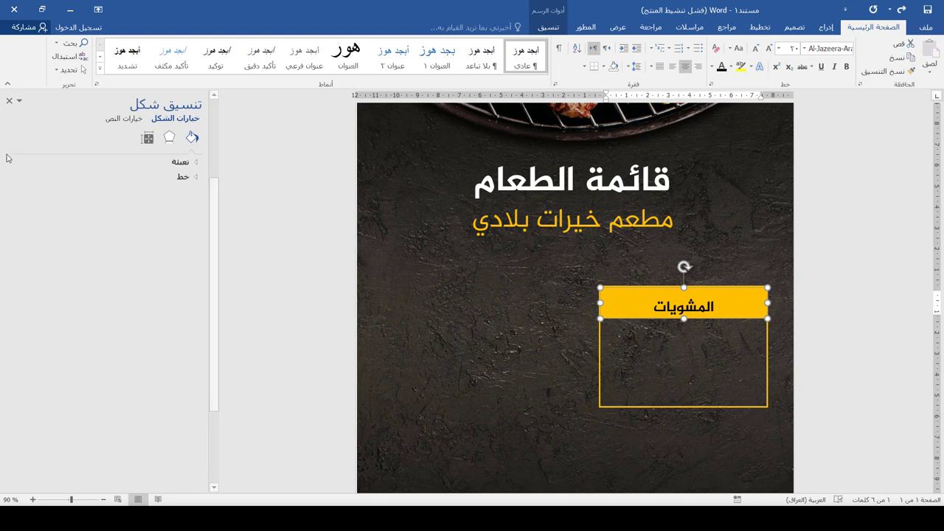
click(194, 179)
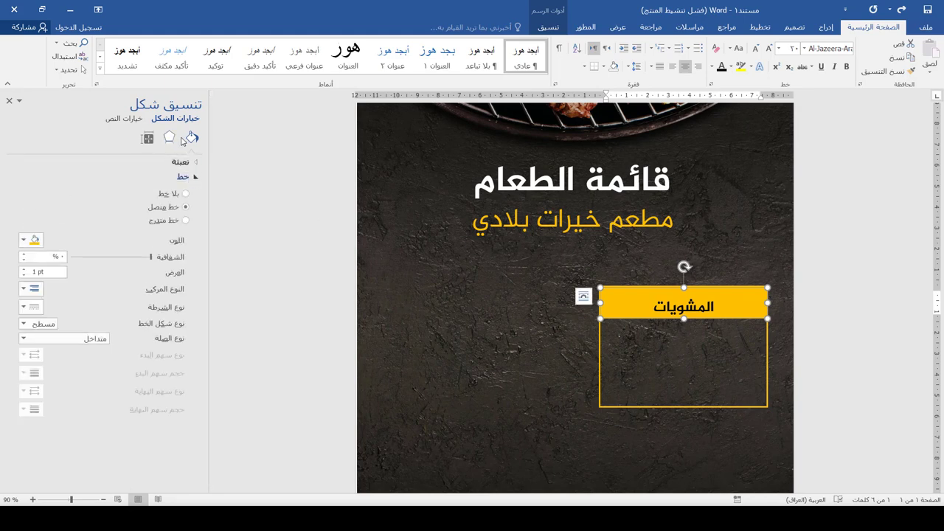
click(147, 139)
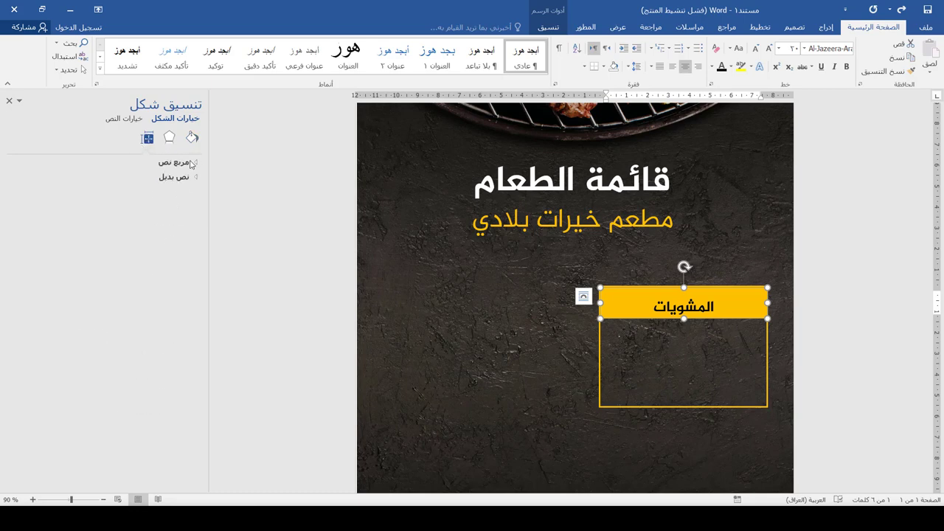
click(182, 162)
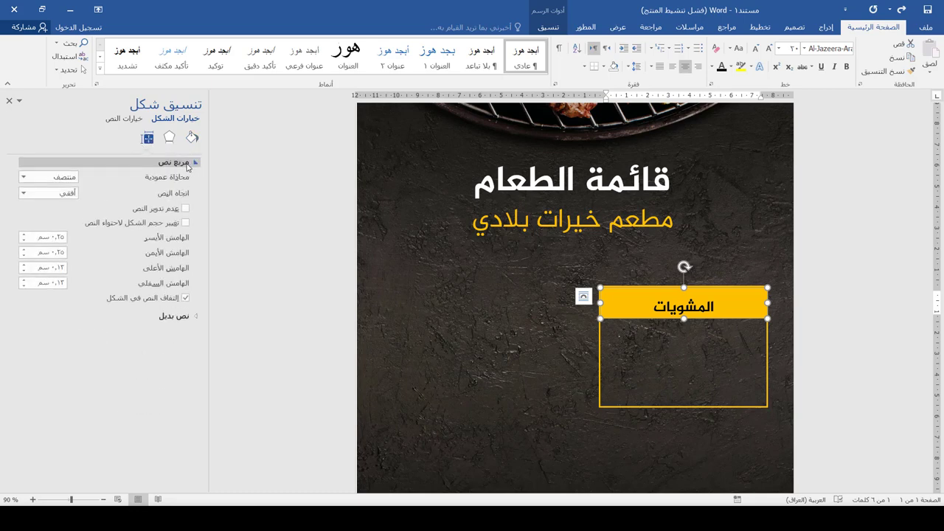
click(23, 240)
click(24, 256)
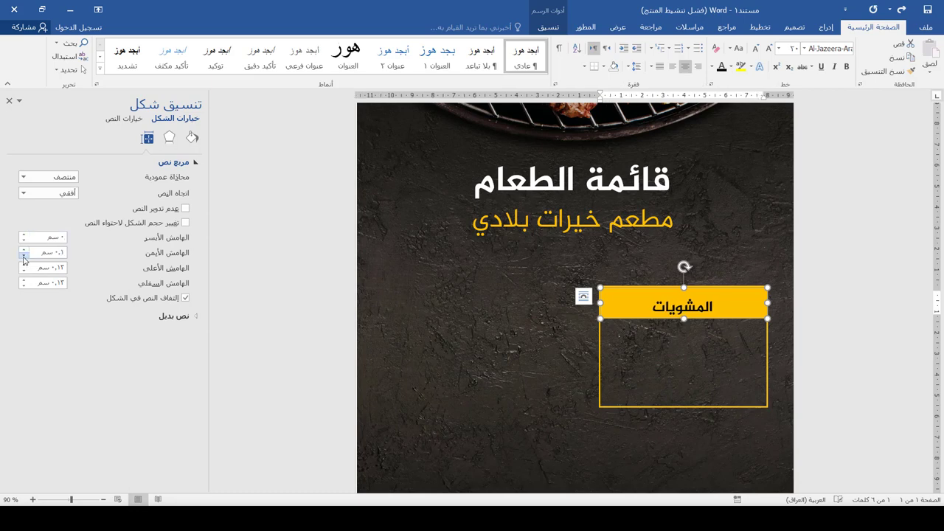
click(23, 271)
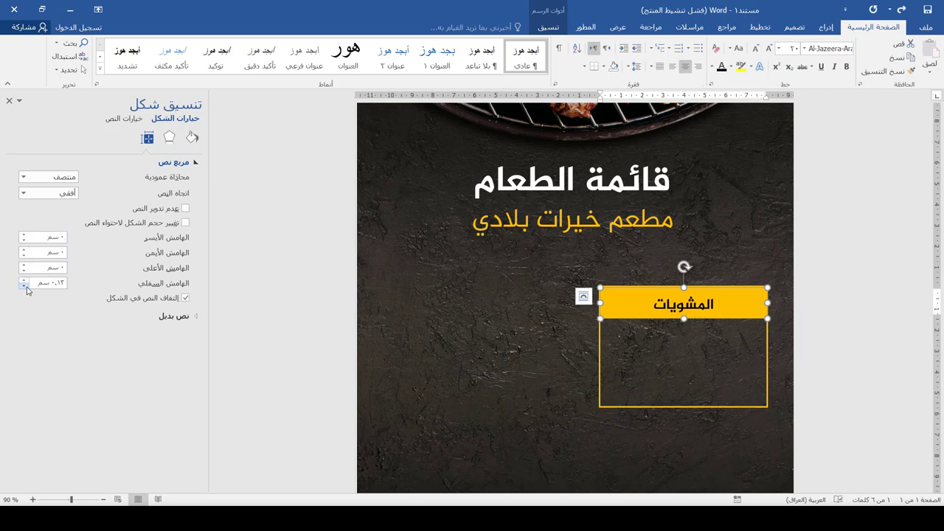
click(24, 286)
click(8, 101)
Right-align the heading "المشويات", inset it slightly from the bar's right edge with leading space, and deselect the bar
double_click(593, 302)
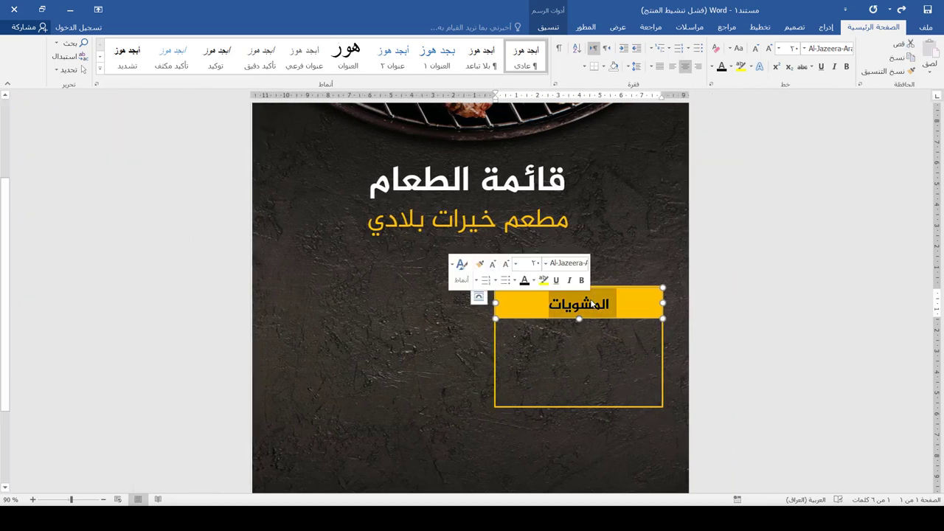
key(ctrl+r)
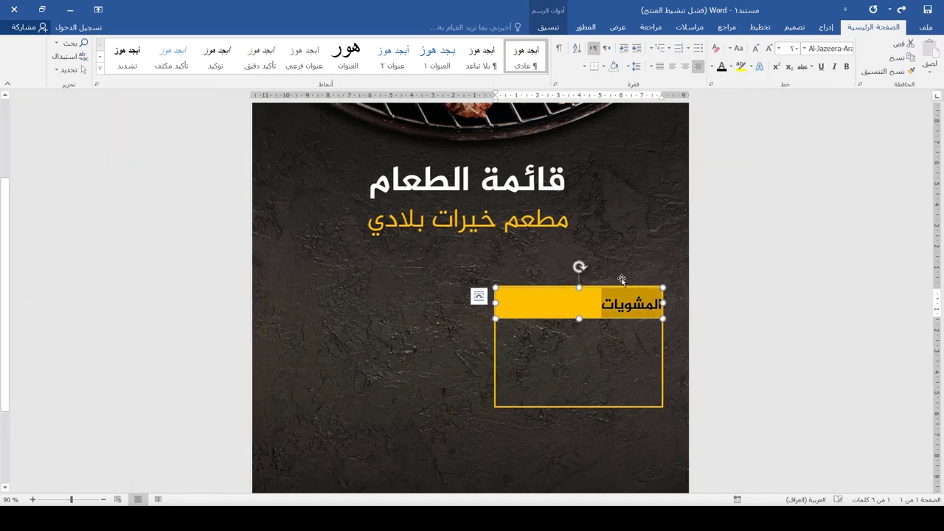
key(Right)
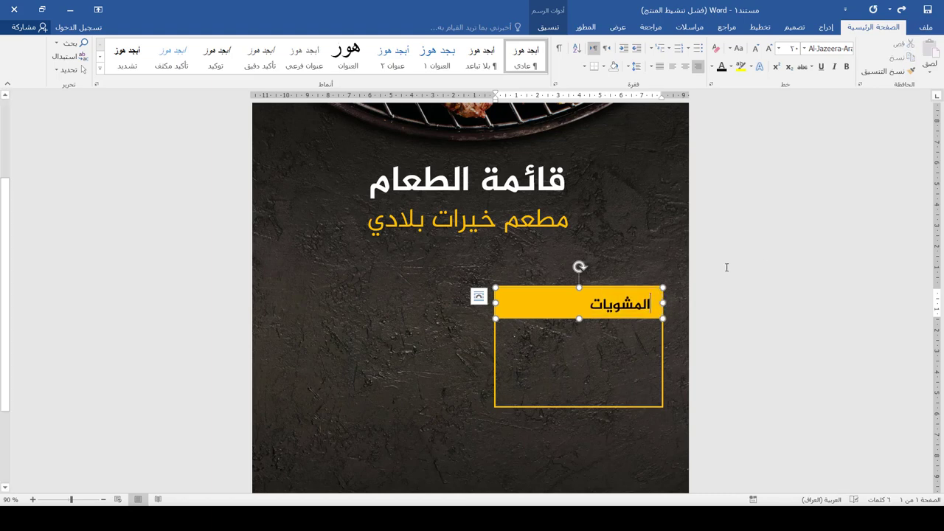
click(170, 236)
click(591, 324)
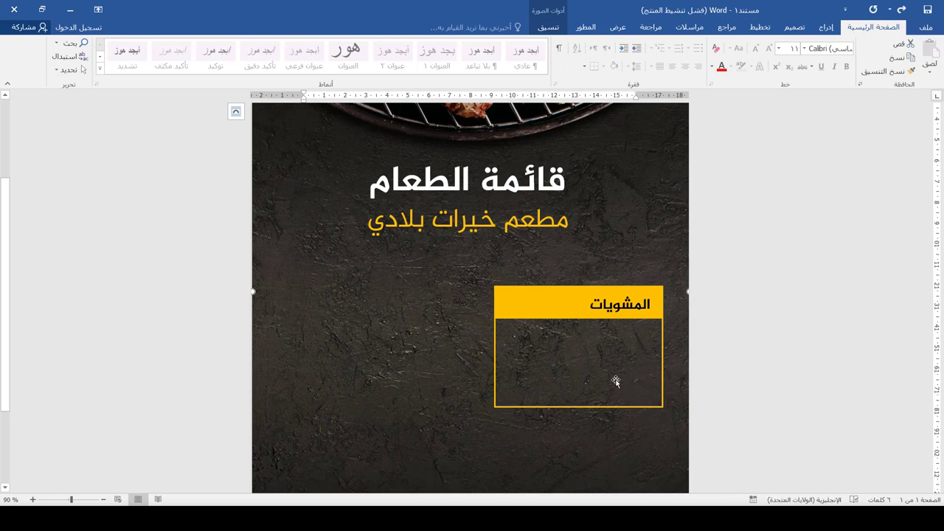
Draw a text box about 4.49 cm wide and 3.64 cm high in the right part of the frame below the header bar
click(830, 28)
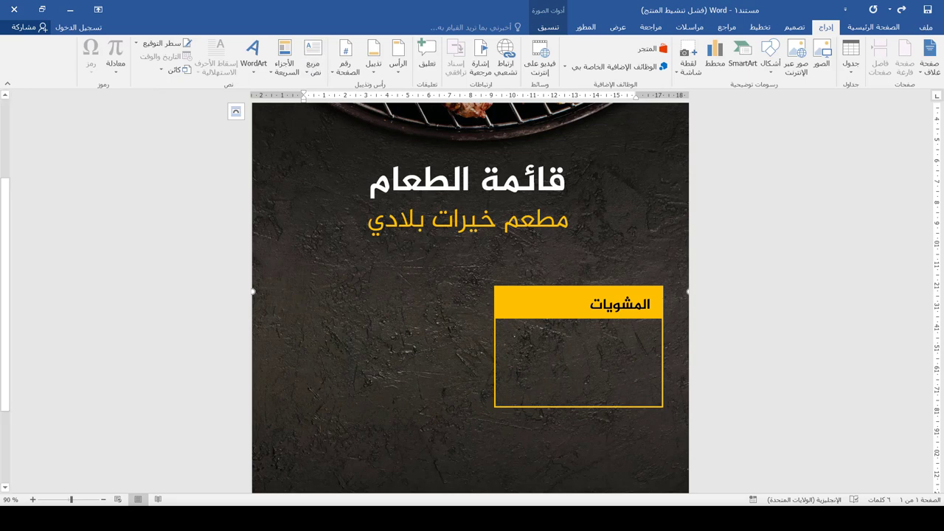
click(469, 186)
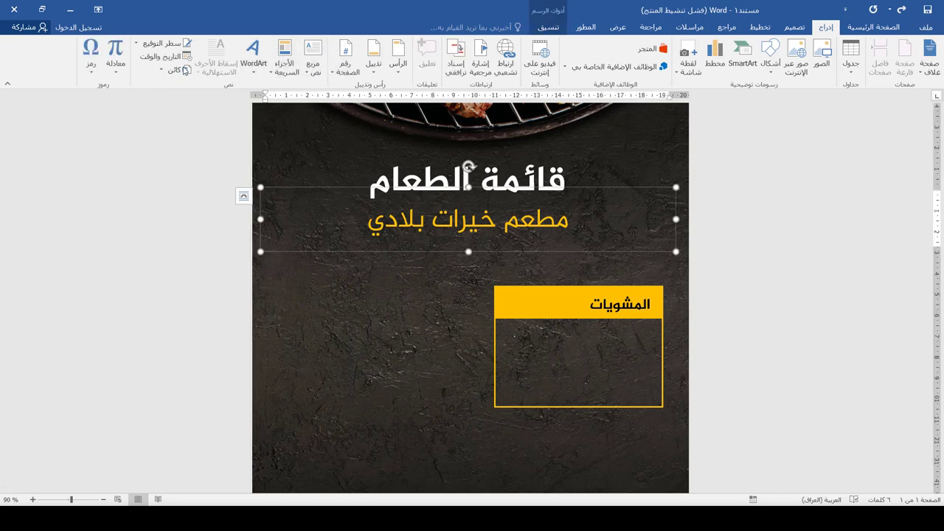
click(309, 70)
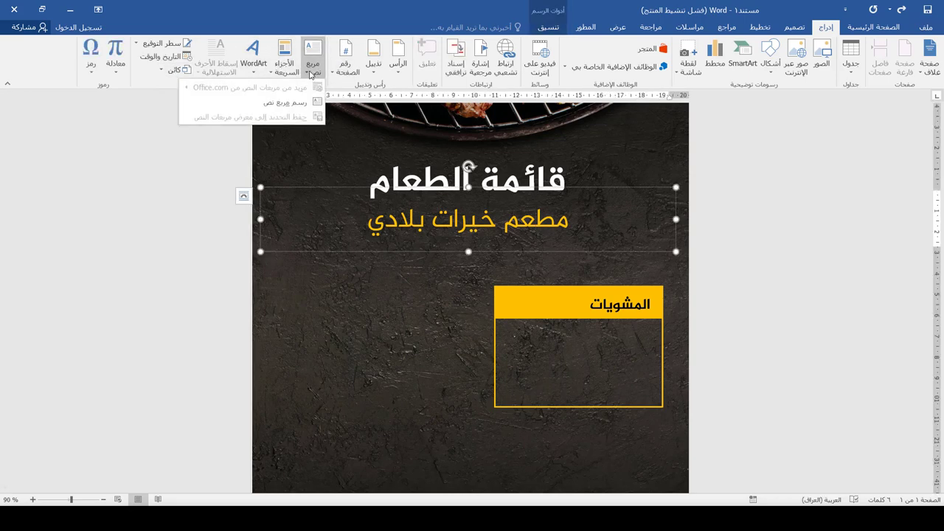
click(308, 119)
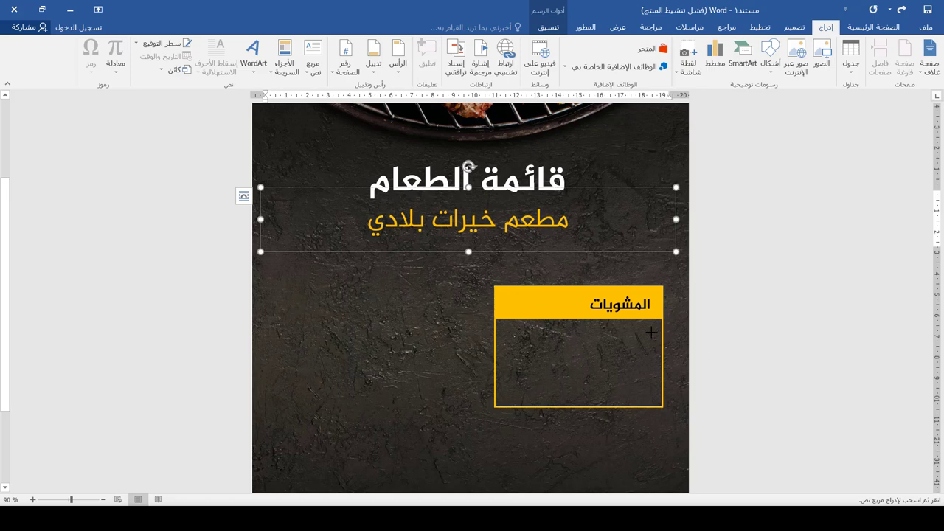
mouse_move(651, 332)
mouse_down()
mouse_move(583, 399)
mouse_move(564, 401)
mouse_up()
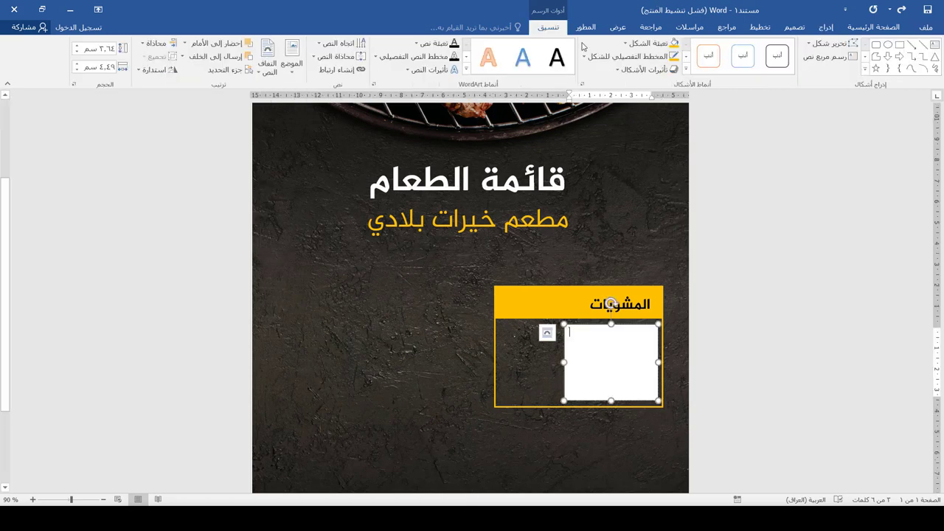
Remove the fill and outline of the new text box
click(652, 45)
click(645, 135)
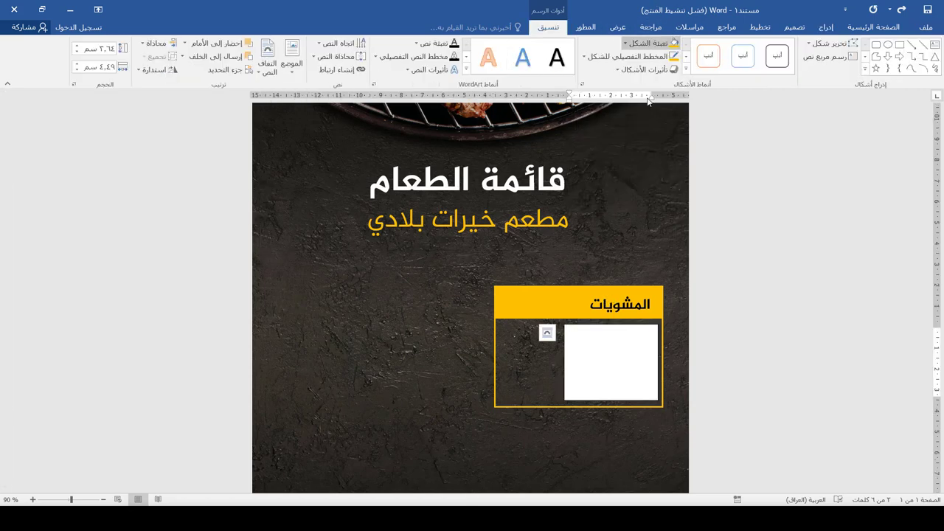
click(647, 58)
click(642, 151)
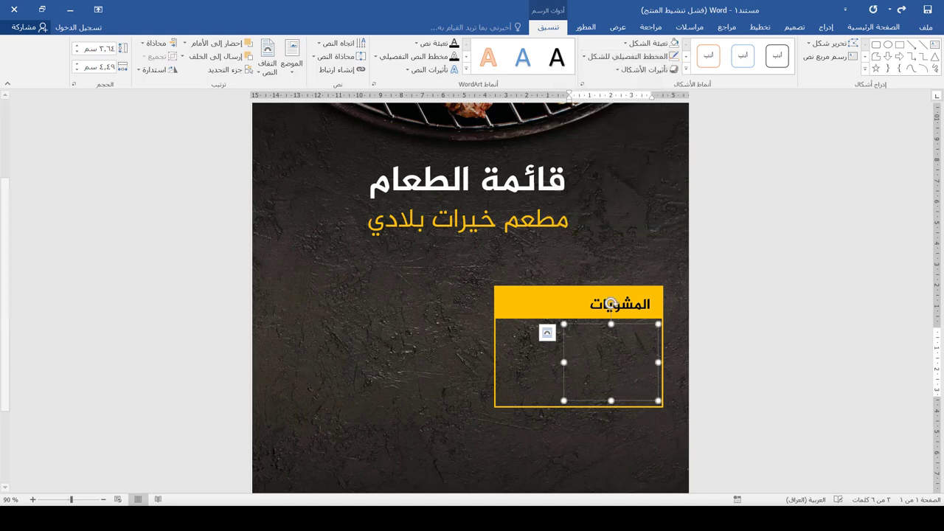
Set the empty text box's font colour to white and its paragraph direction to right-to-left
click(873, 27)
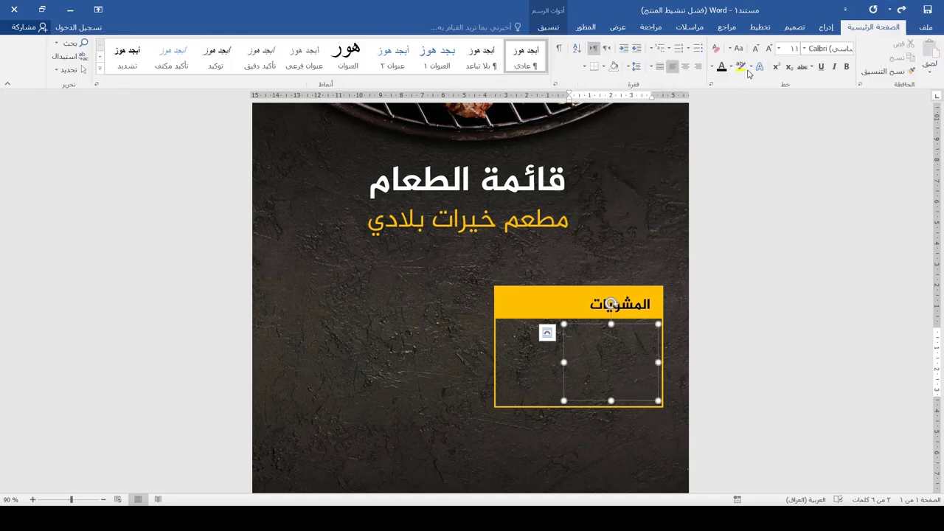
click(713, 66)
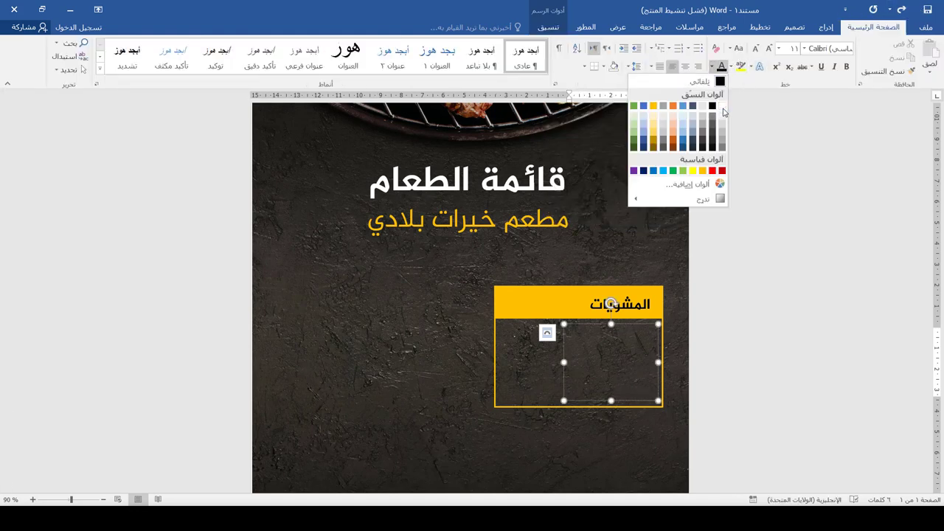
click(697, 82)
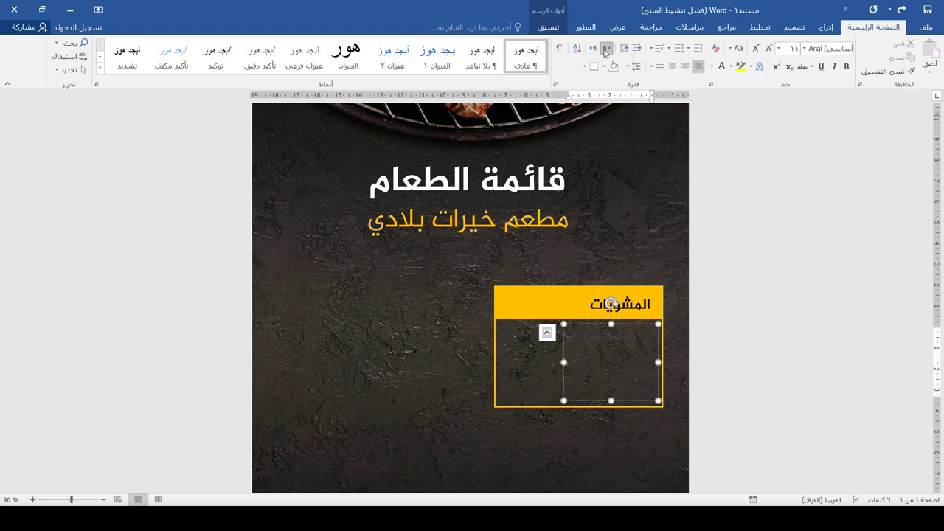
Set the empty text box's paragraph direction to right-to-left and its font to Al-Jazeera-Arabic-Bold at size 14
click(605, 50)
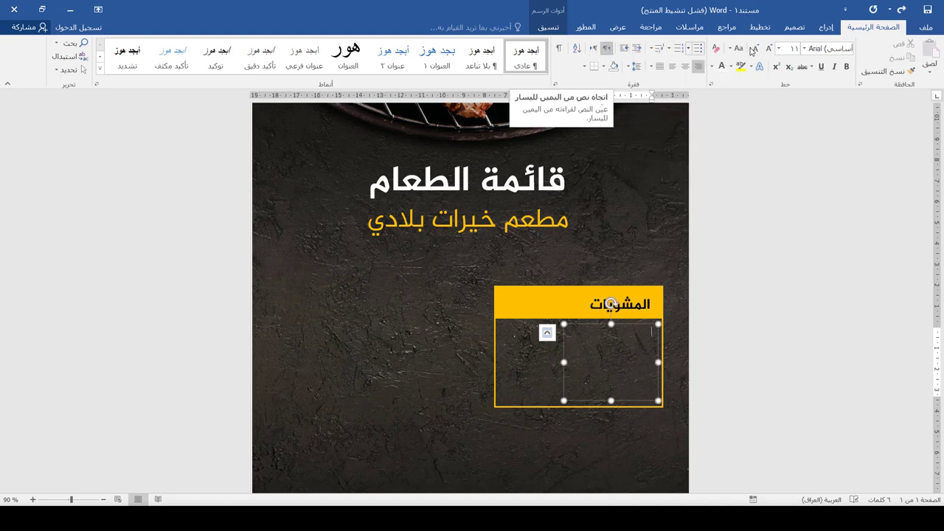
click(804, 48)
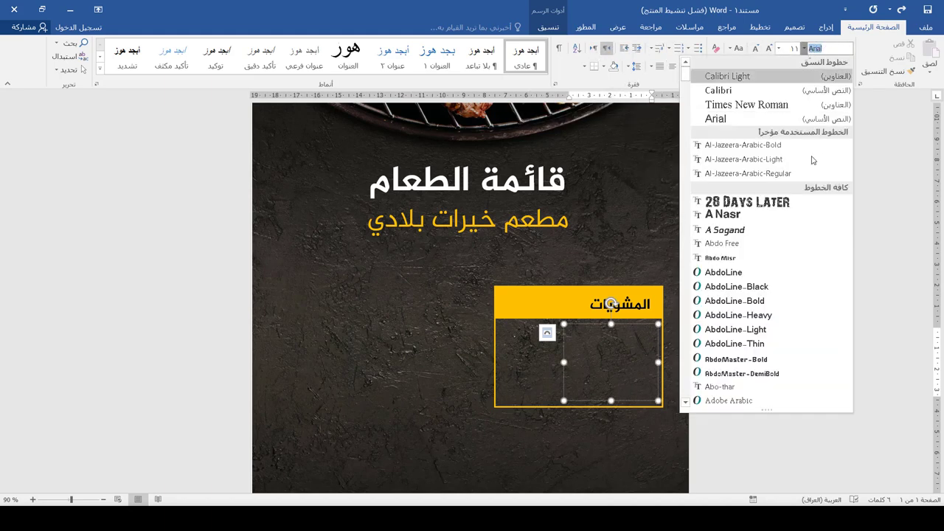
click(767, 145)
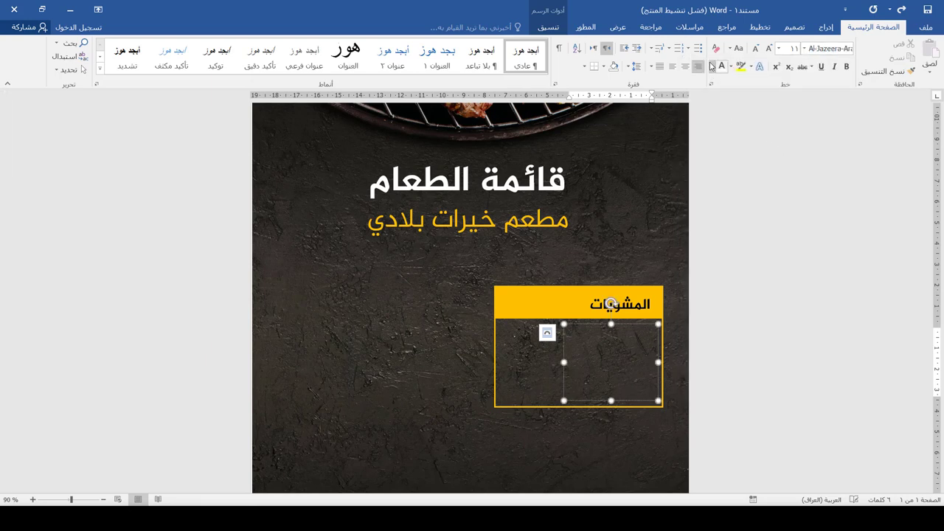
click(769, 49)
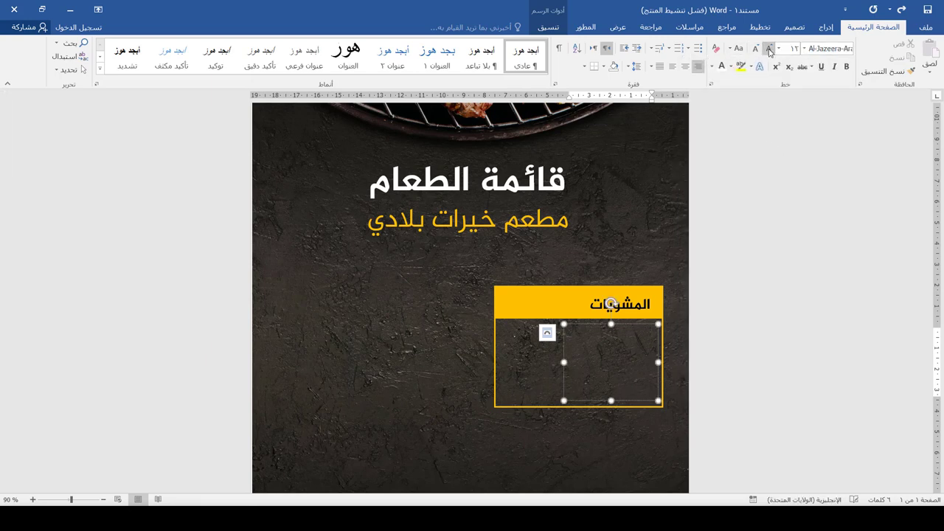
click(770, 49)
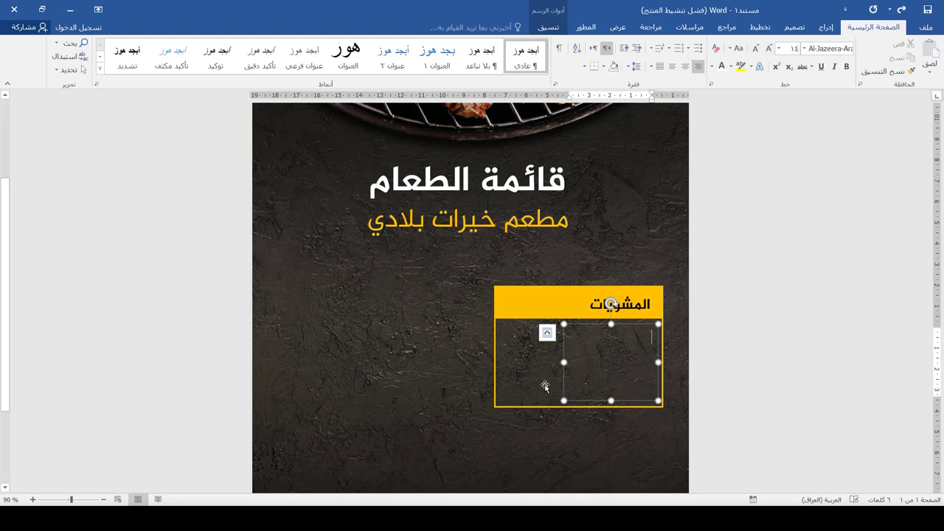
Enter the items "كباب لحم", "كباب دجاج" and "مشكل مشاوي" on separate lines in the text box under the "المشويات" header
text(كباب لح)
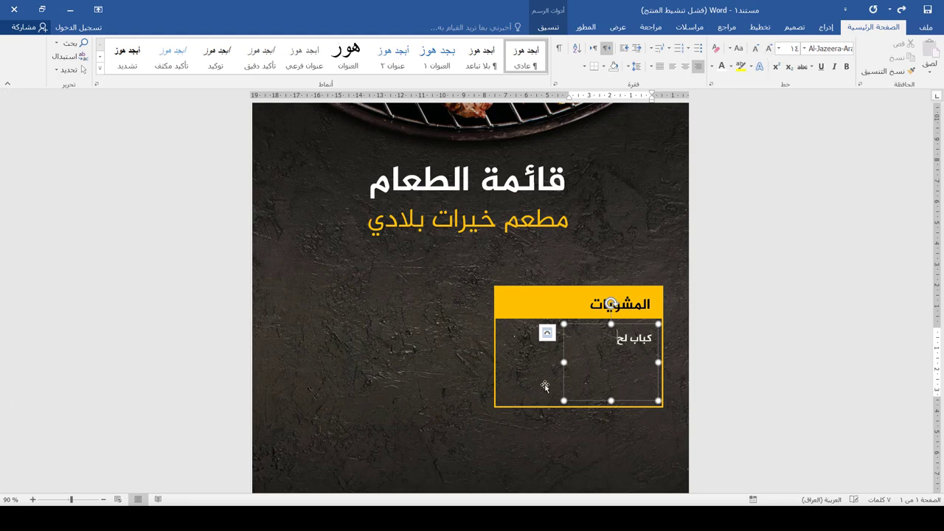
text(م)
key(Return)
text(كباب دجاج)
key(Return)
text(مشكل)
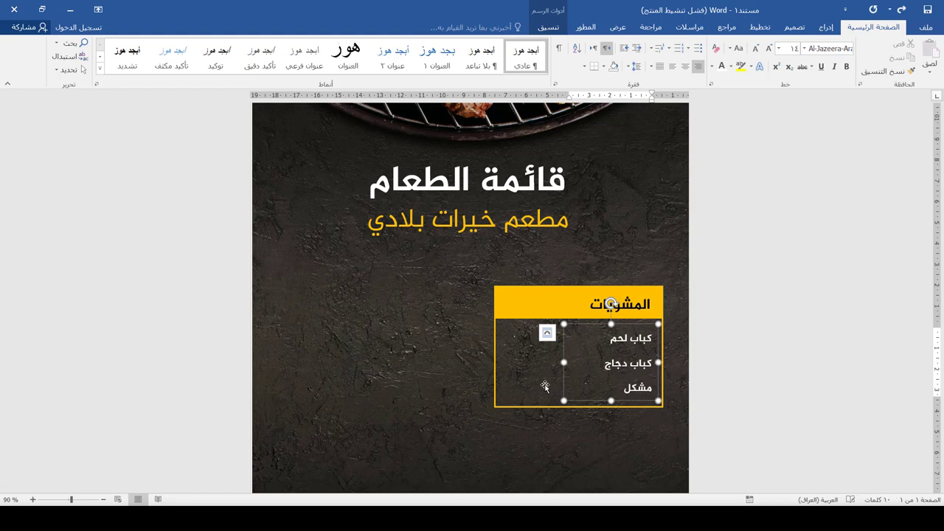
text( مشاوي)
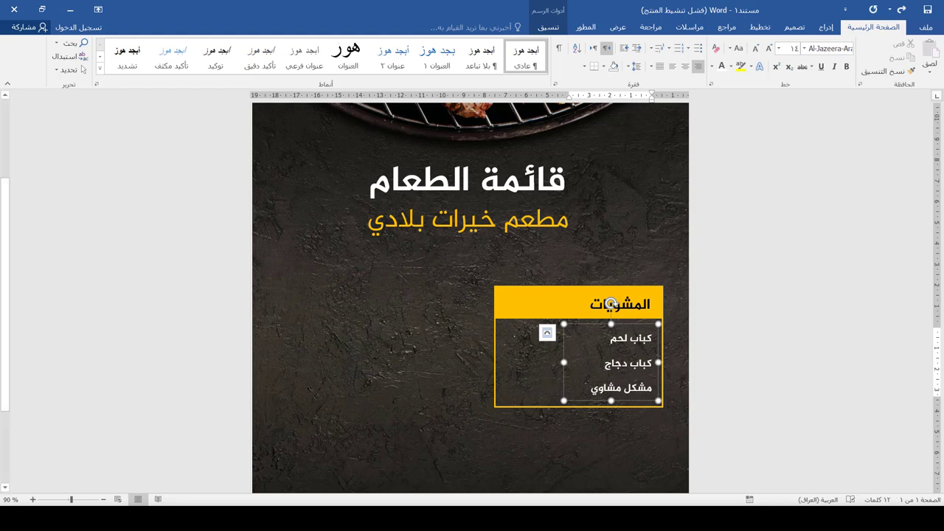
Set the font size of the three grill items to 16 and their line spacing to multiple at 0.8
click(780, 48)
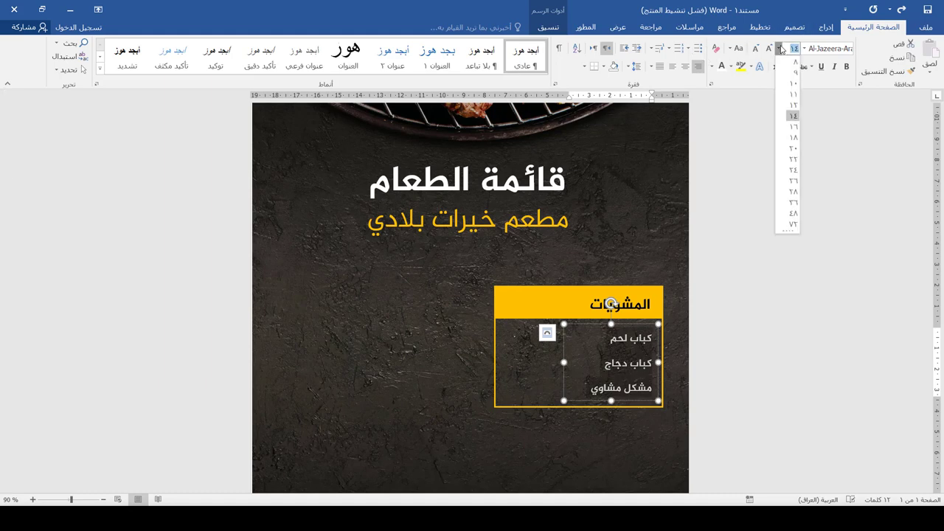
click(793, 126)
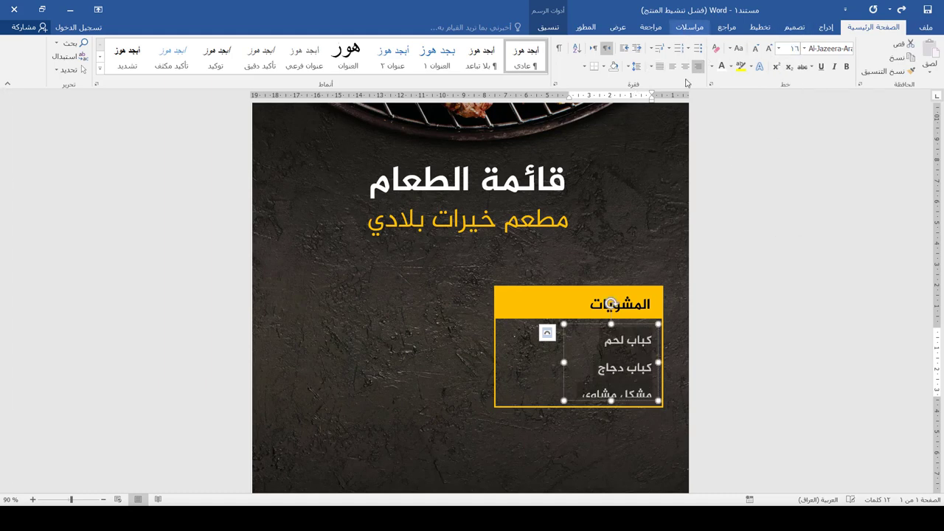
click(636, 66)
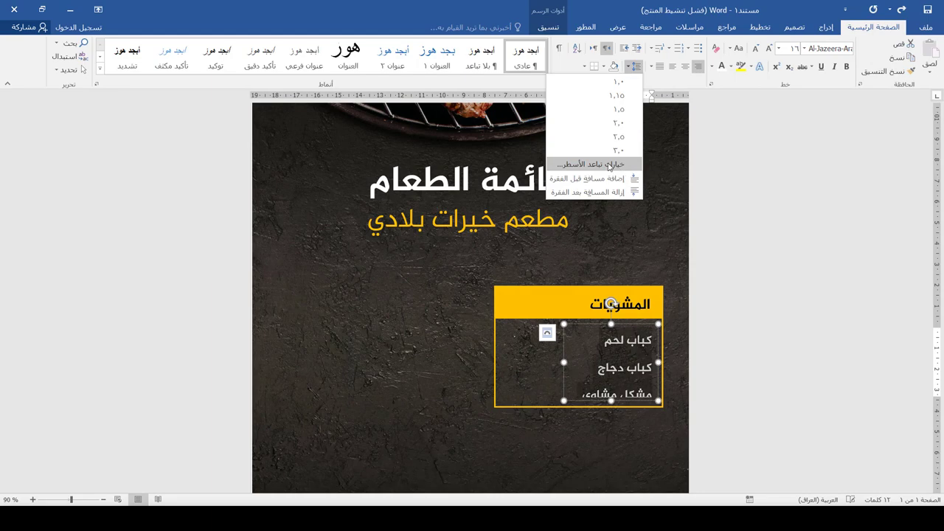
click(609, 165)
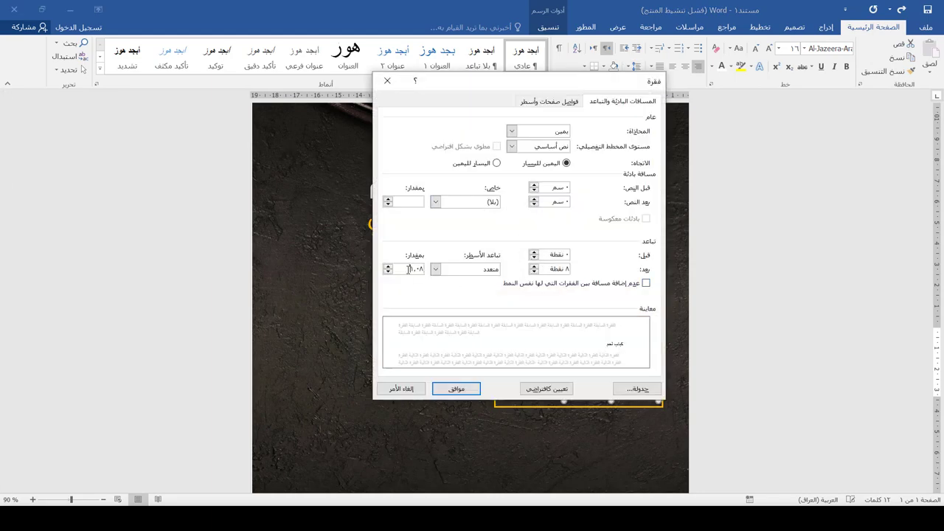
click(435, 269)
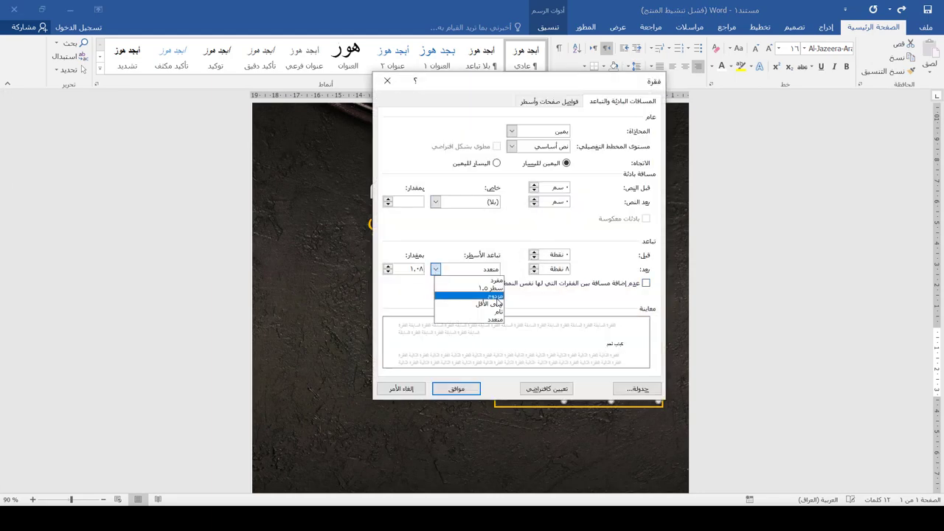
click(497, 321)
click(388, 272)
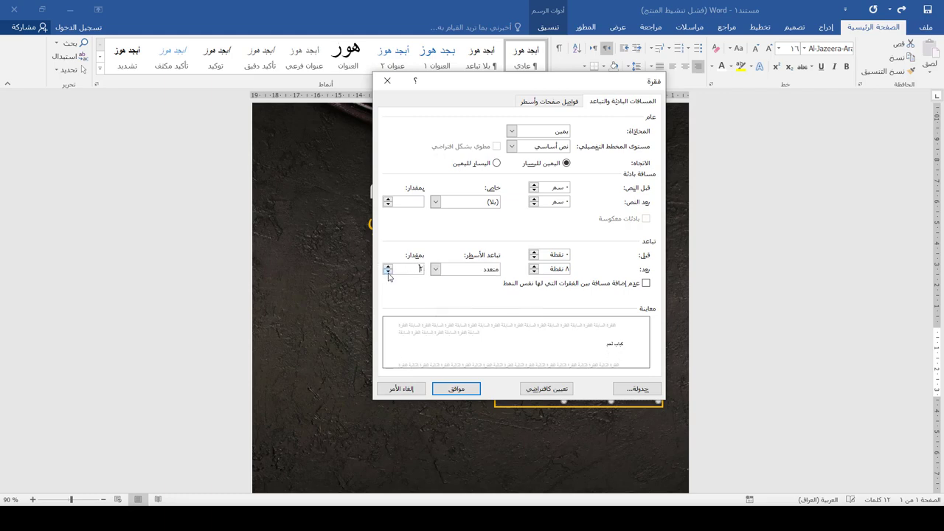
click(388, 272)
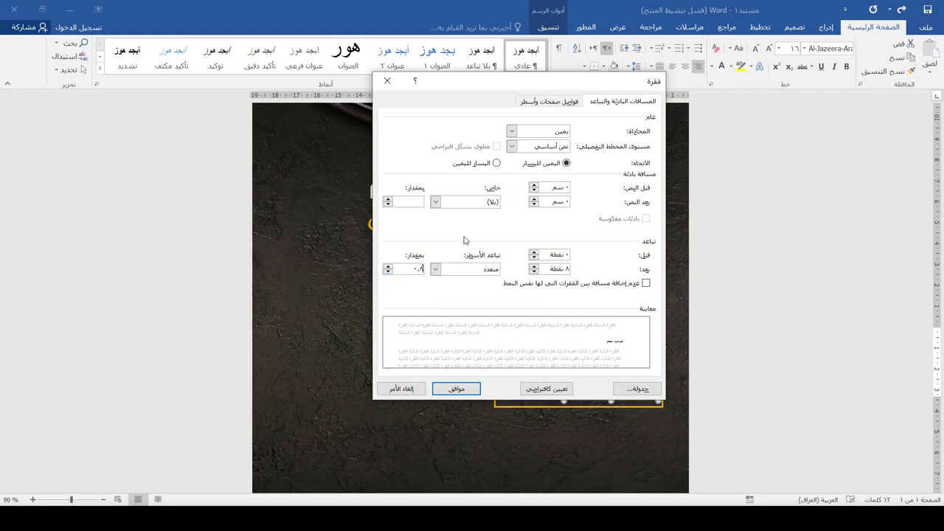
click(476, 388)
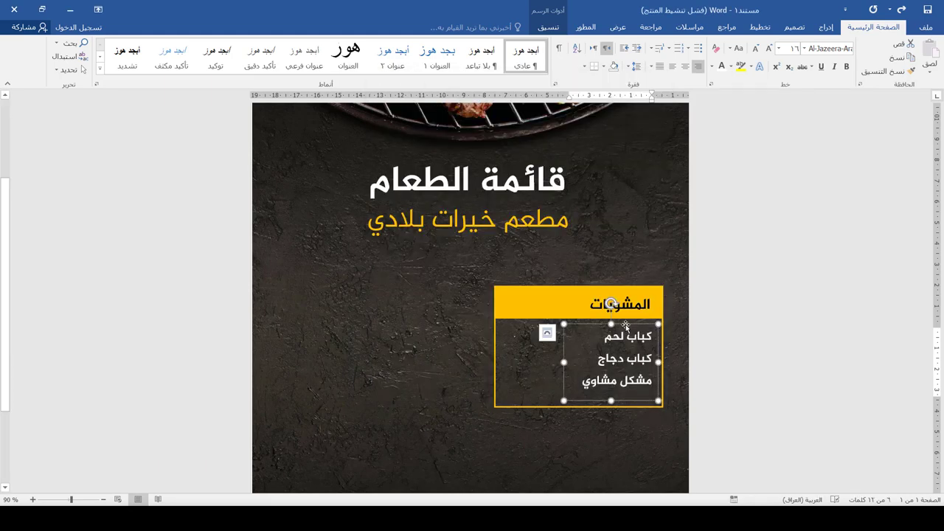
Duplicate the item list into the left part of the frame, replace its text with the prices 10.000دع, 8.000دع and 12.000دع, and nudge it right
drag(627, 327, 520, 334)
key(ctrl+a)
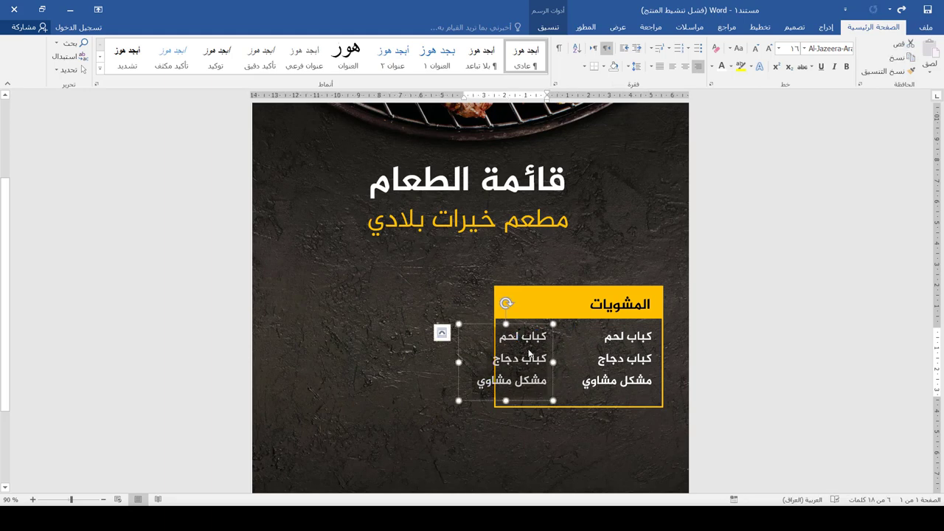
text(10)
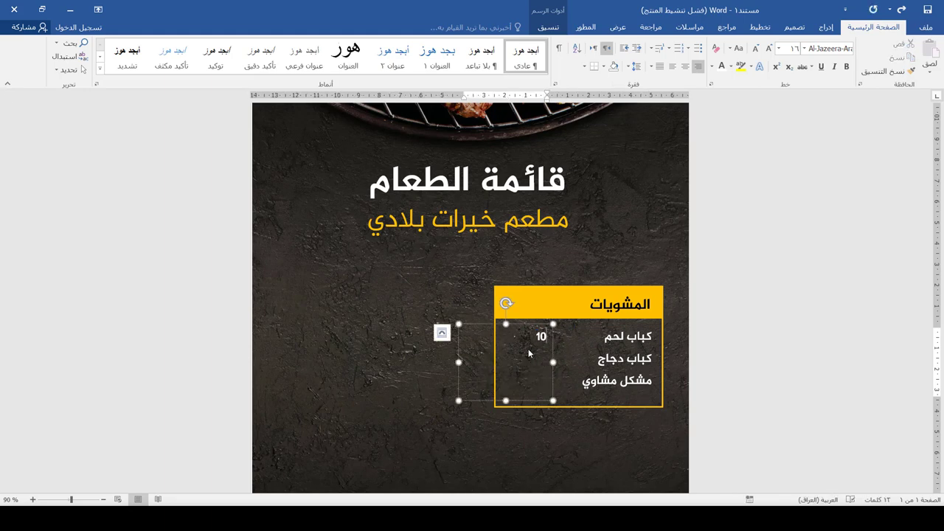
text(.000دع)
key(Return)
text(8.000)
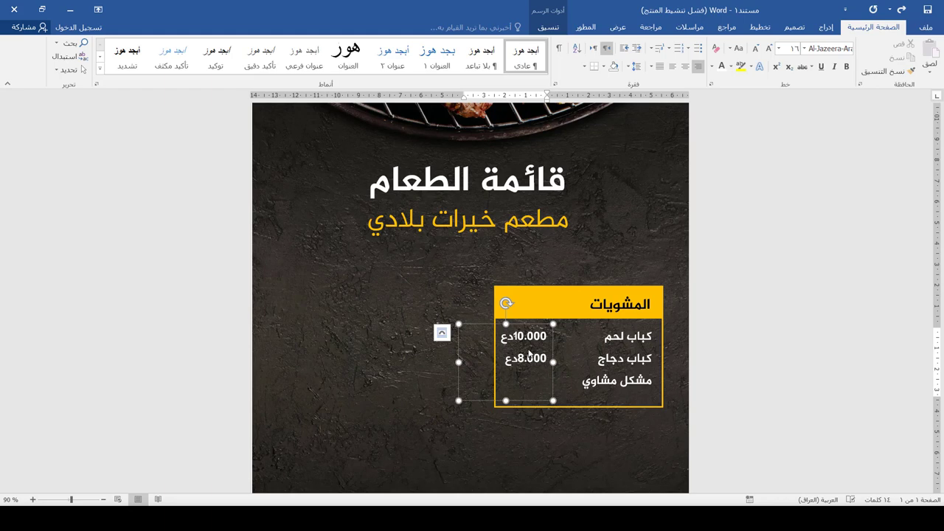
text(.000دع)
drag(553, 345, 558, 345)
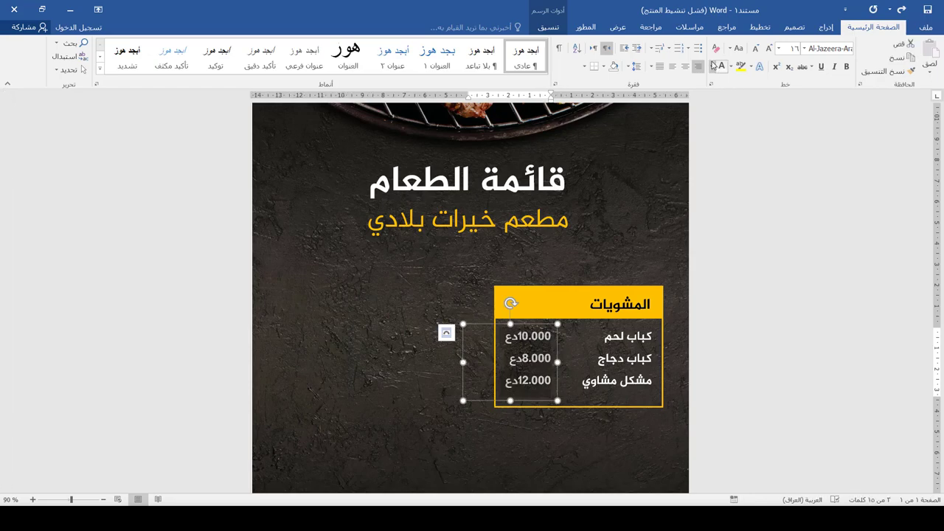